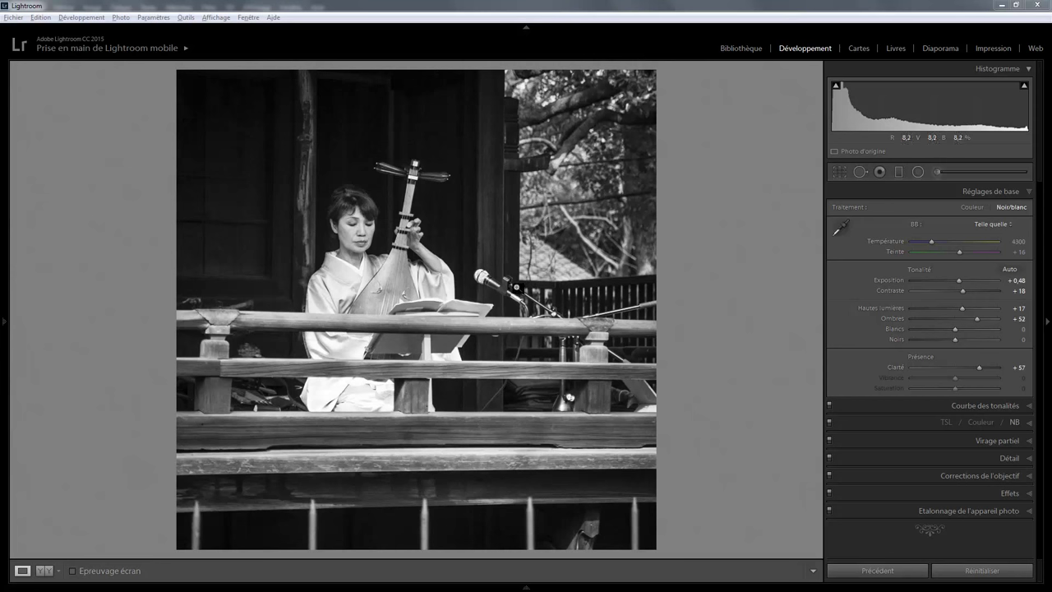
Zoom the biwa photo to 1:1 and pan across the microphone, its stand and the biwa top.
{"action": "left_click", "coordinate": [516, 287]}
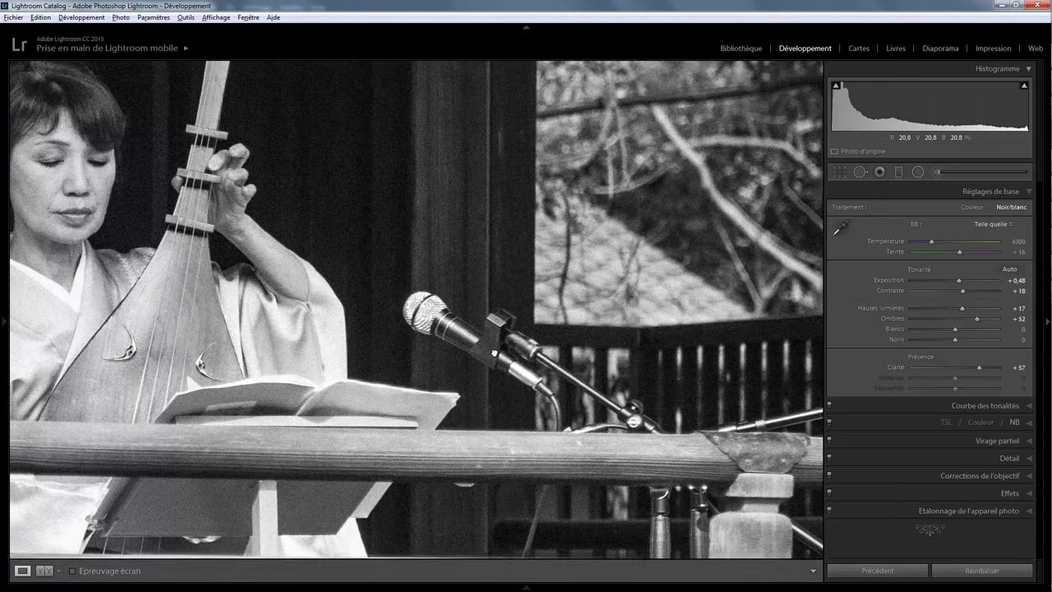
{"action": "left_click_drag", "start_coordinate": [485, 285], "coordinate": [493, 354]}
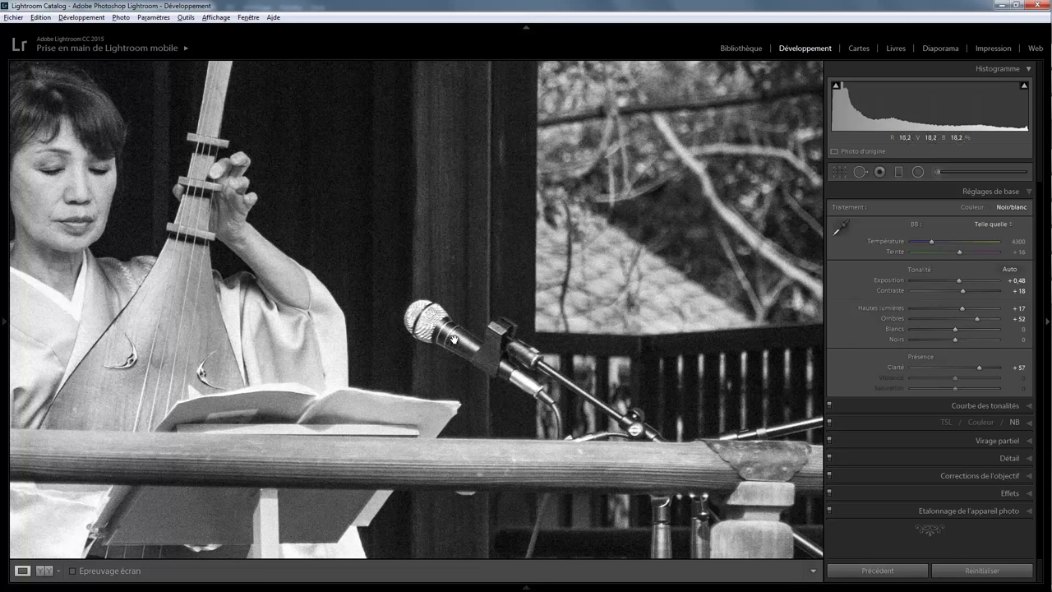
{"action": "left_click_drag", "start_coordinate": [614, 415], "coordinate": [523, 392]}
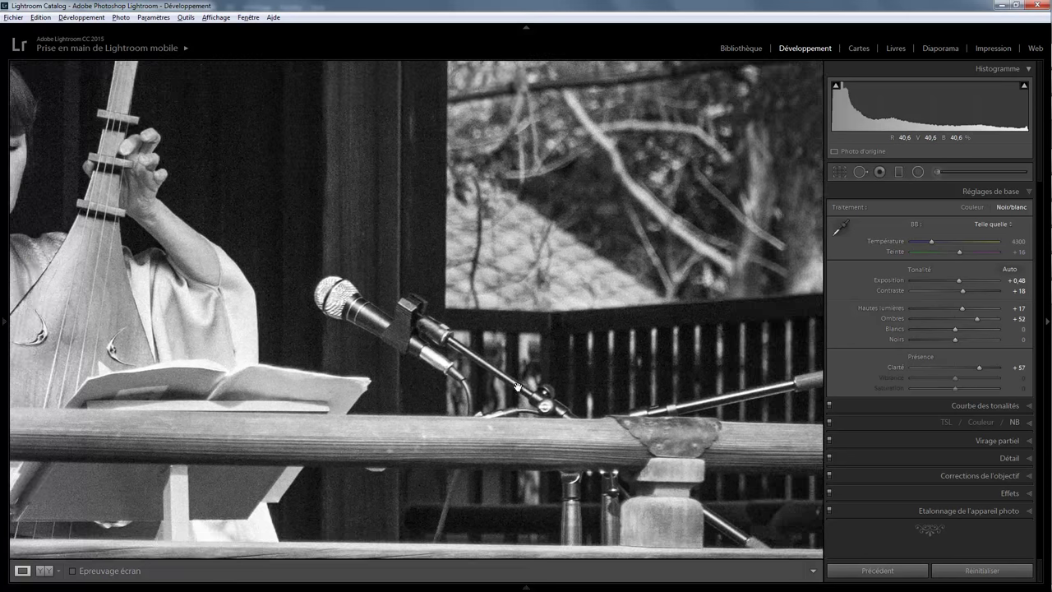
{"action": "left_click_drag", "start_coordinate": [657, 381], "coordinate": [520, 388]}
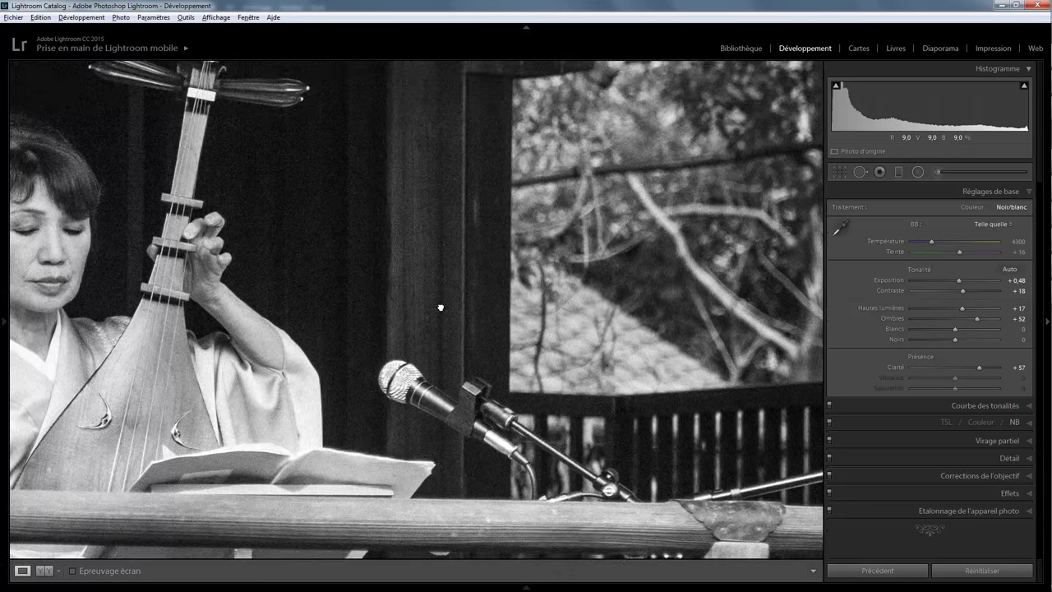
{"action": "left_click_drag", "start_coordinate": [439, 239], "coordinate": [442, 317]}
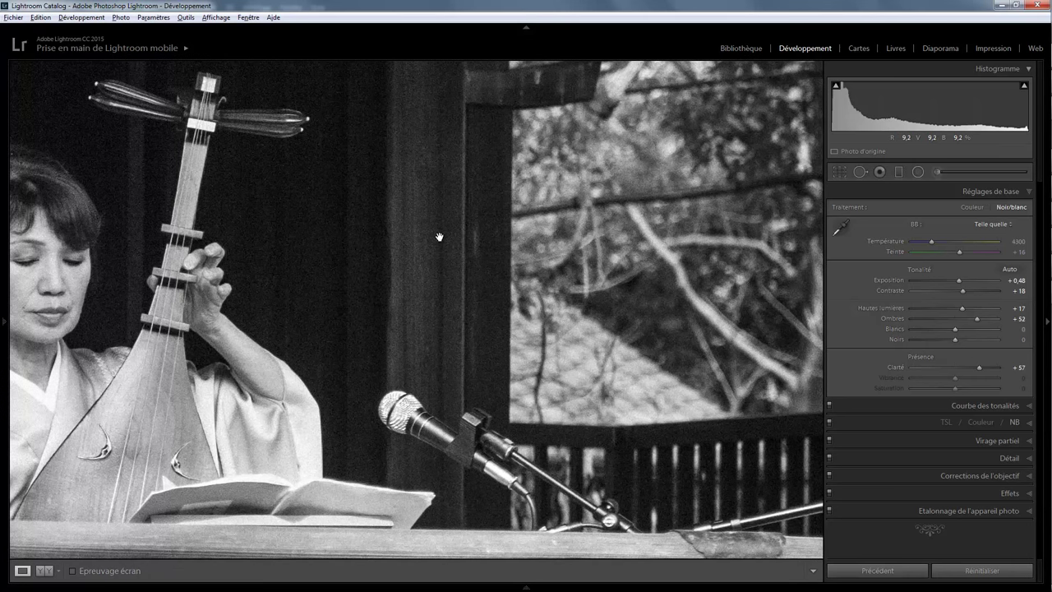
{"action": "left_click", "coordinate": [860, 171]}
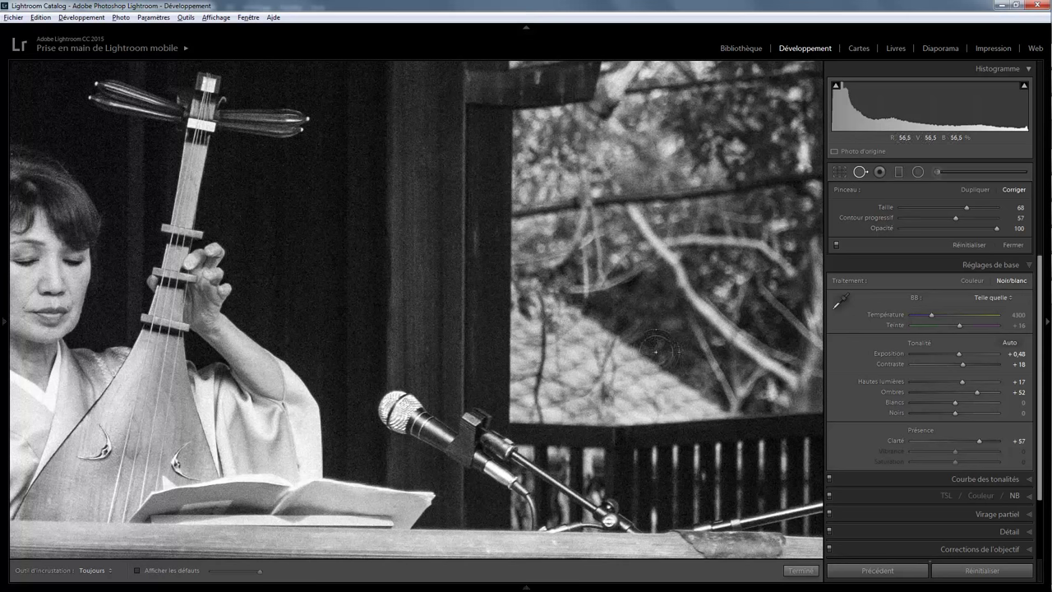
{"action": "left_click", "coordinate": [859, 172]}
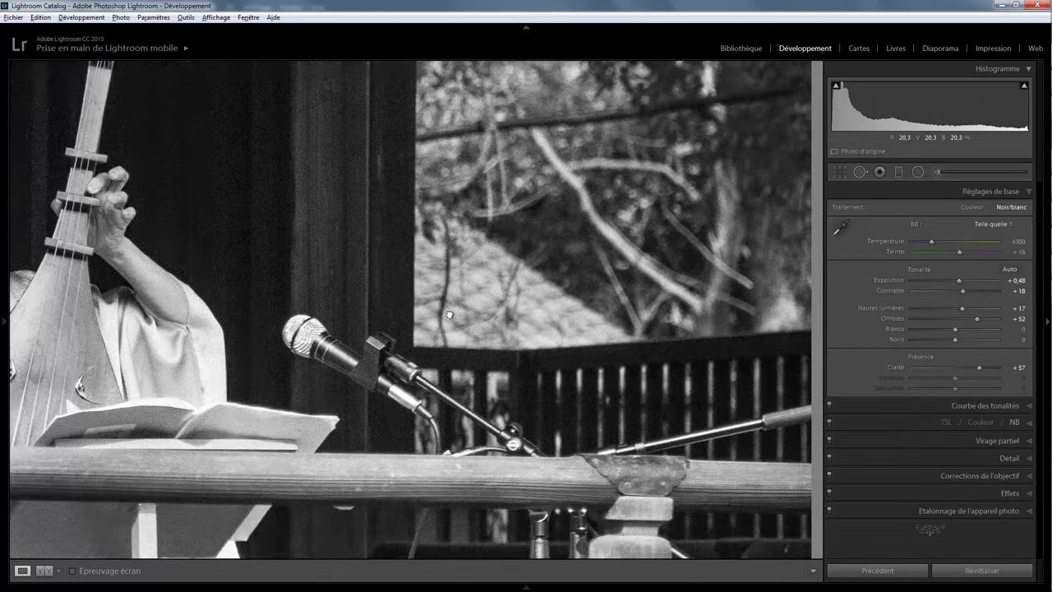
{"action": "left_click_drag", "start_coordinate": [637, 467], "coordinate": [415, 286]}
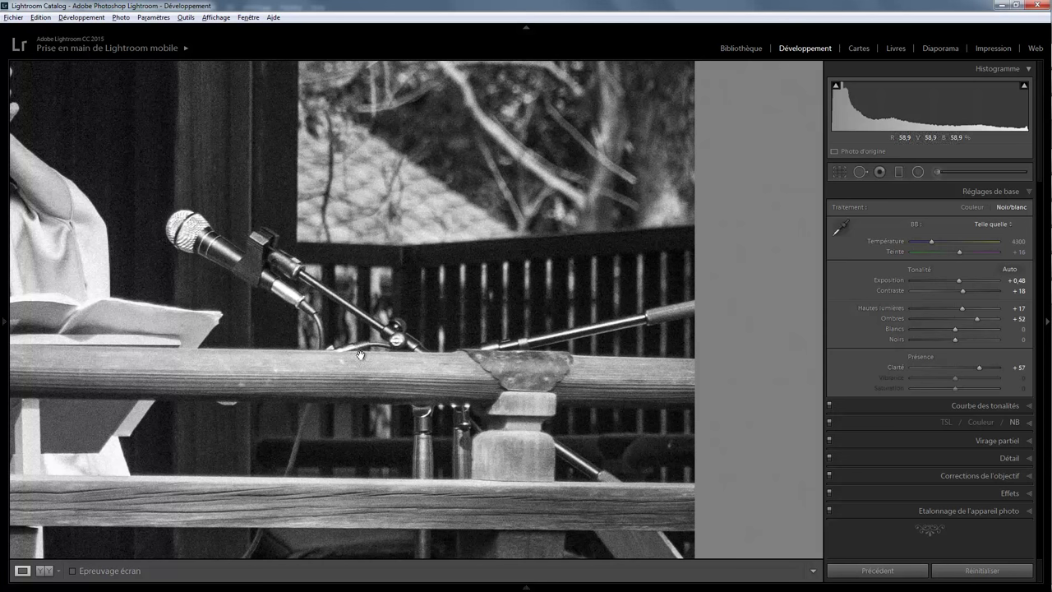
{"action": "left_click_drag", "start_coordinate": [371, 371], "coordinate": [469, 318]}
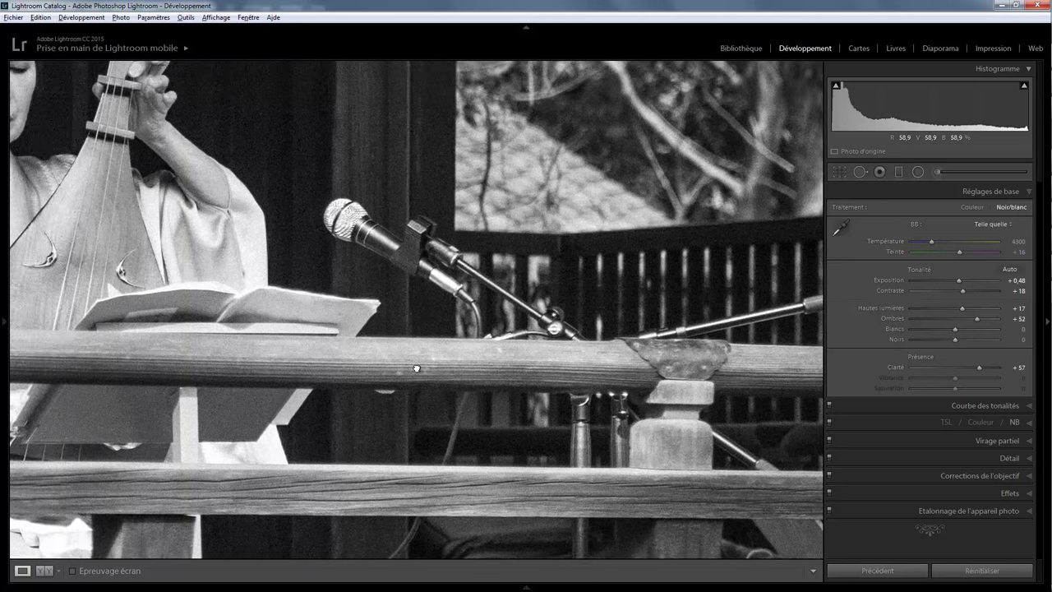
Send the photo to Photoshop via Modifier dans > Modifier dans Adobe Photoshop CC 2015.
{"action": "right_click", "coordinate": [384, 235]}
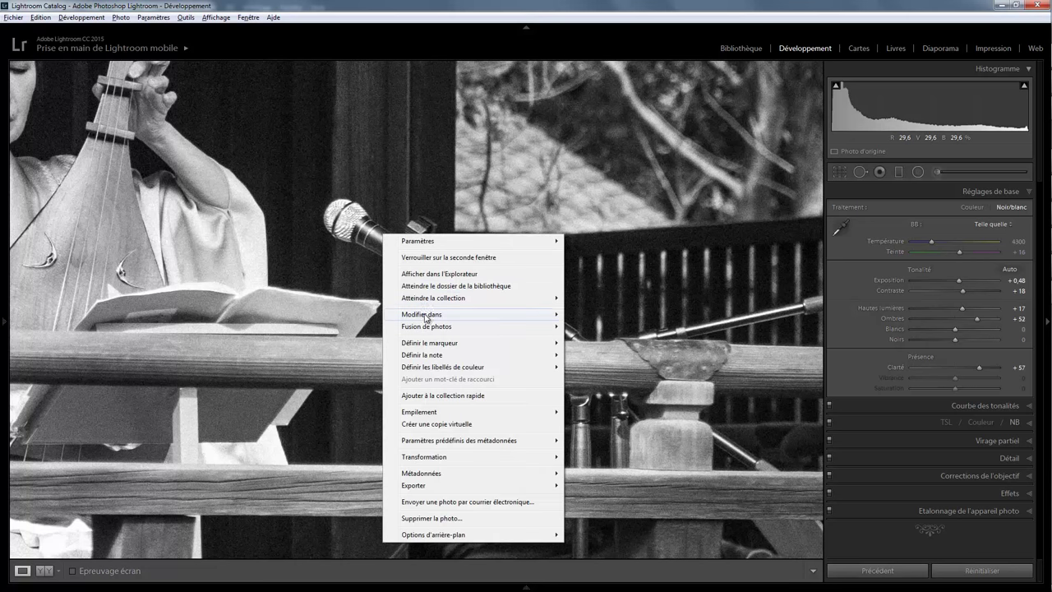
{"action": "mouse_move", "coordinate": [436, 314]}
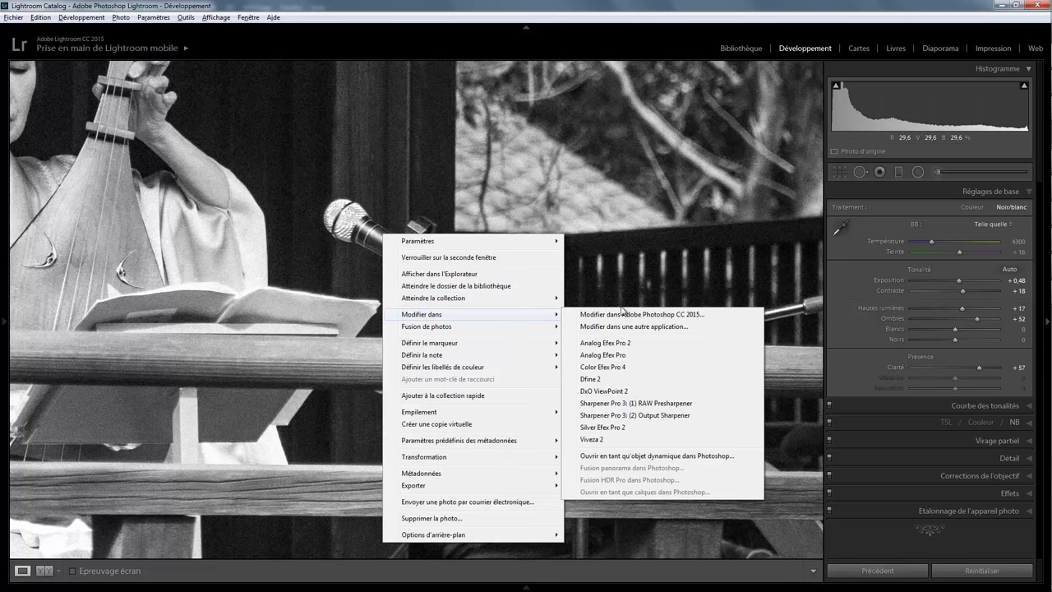
{"action": "left_click", "coordinate": [625, 314]}
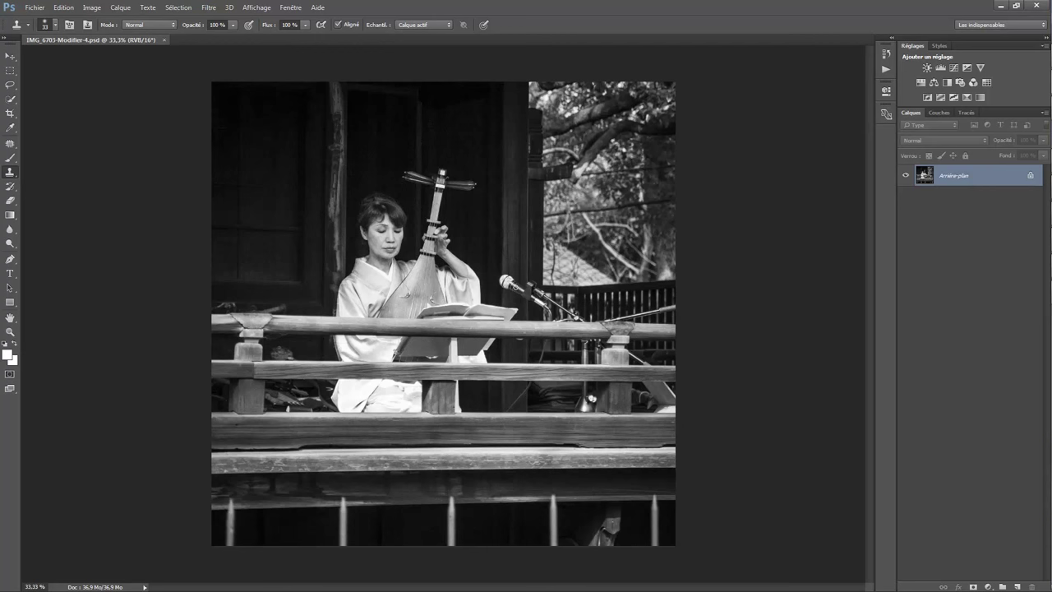
Zoom Photoshop to 100% and scroll sideways to centre the microphone and stand.
{"action": "key", "text": "ctrl+plus"}
{"action": "key", "text": "ctrl+plus"}
{"action": "key", "text": "ctrl+plus"}
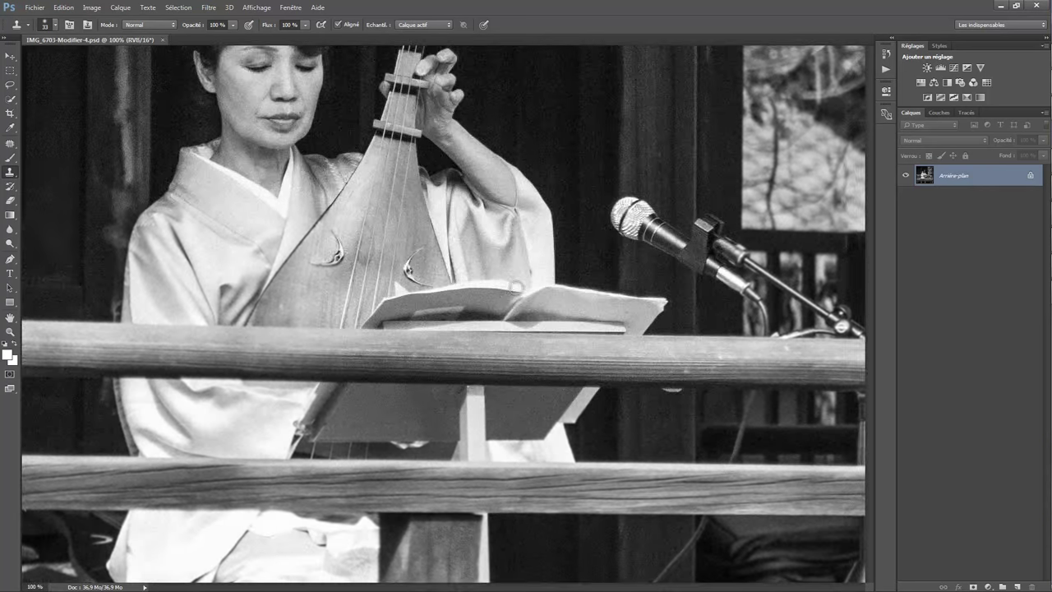
{"action": "left_click_drag", "start_coordinate": [565, 588], "coordinate": [603, 588]}
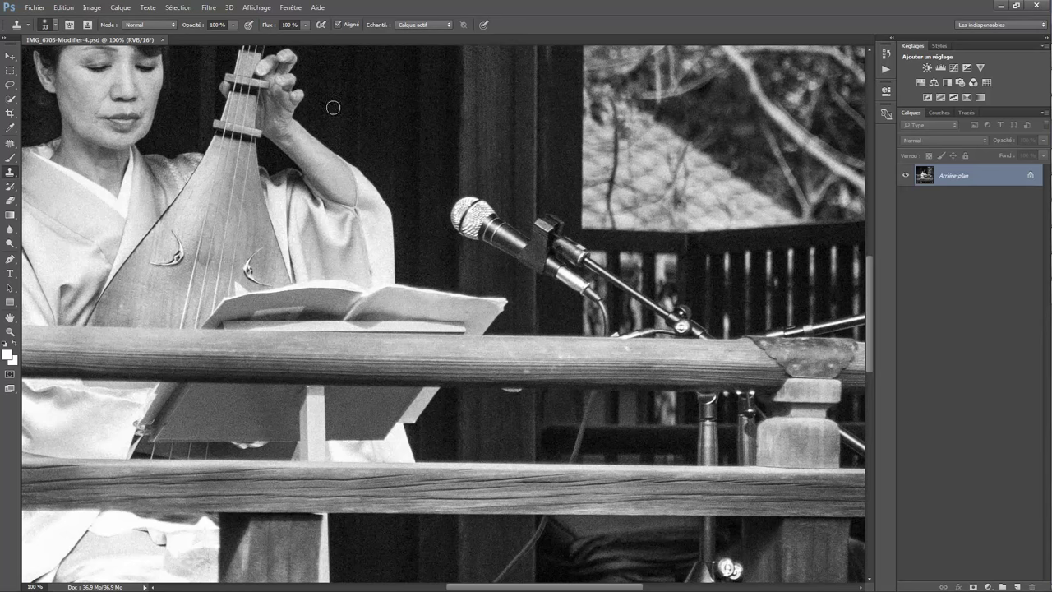
Lasso a dark pillar patch above the microphone, feather it 5 px, and copy it to Calque 1.
{"action": "left_click", "coordinate": [10, 85]}
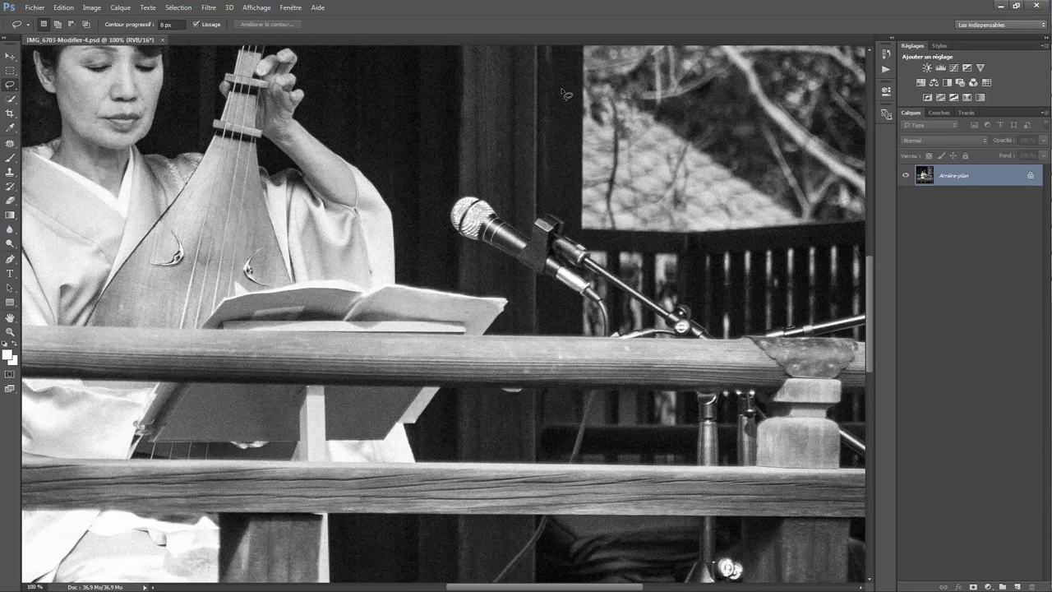
{"action": "mouse_move", "coordinate": [560, 90]}
{"action": "left_mouse_down"}
{"action": "mouse_move", "coordinate": [435, 127]}
{"action": "mouse_move", "coordinate": [474, 183]}
{"action": "mouse_move", "coordinate": [567, 121]}
{"action": "left_mouse_up"}
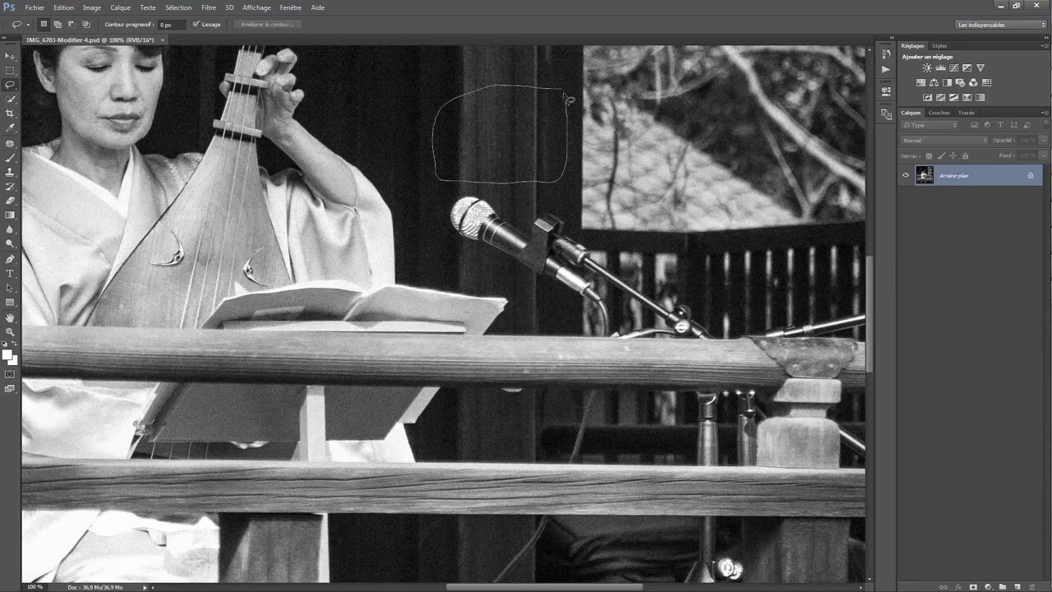
{"action": "left_click_drag", "start_coordinate": [572, 125], "coordinate": [562, 90]}
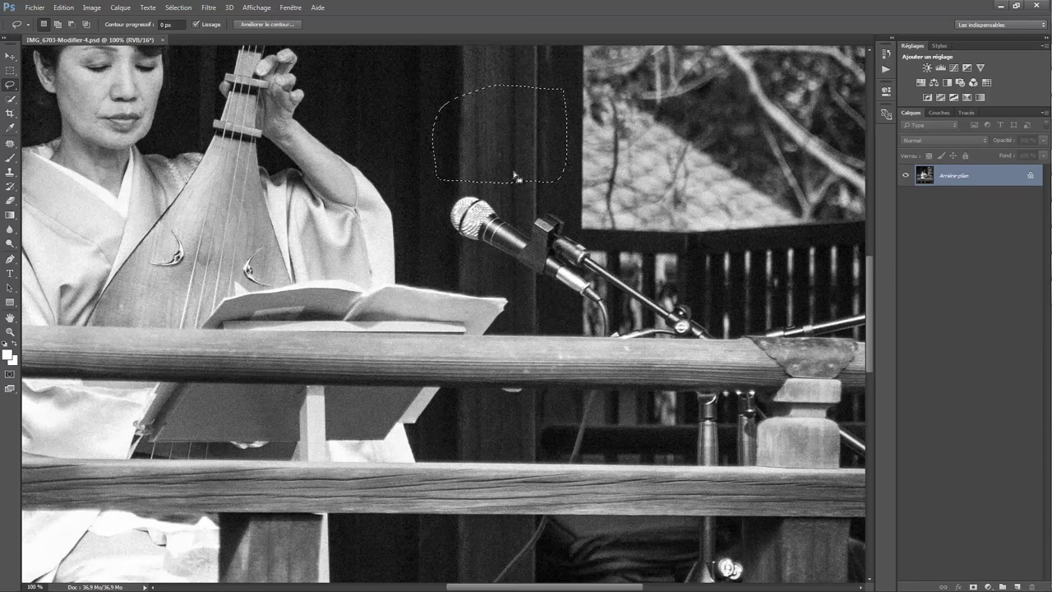
{"action": "left_click", "coordinate": [287, 24]}
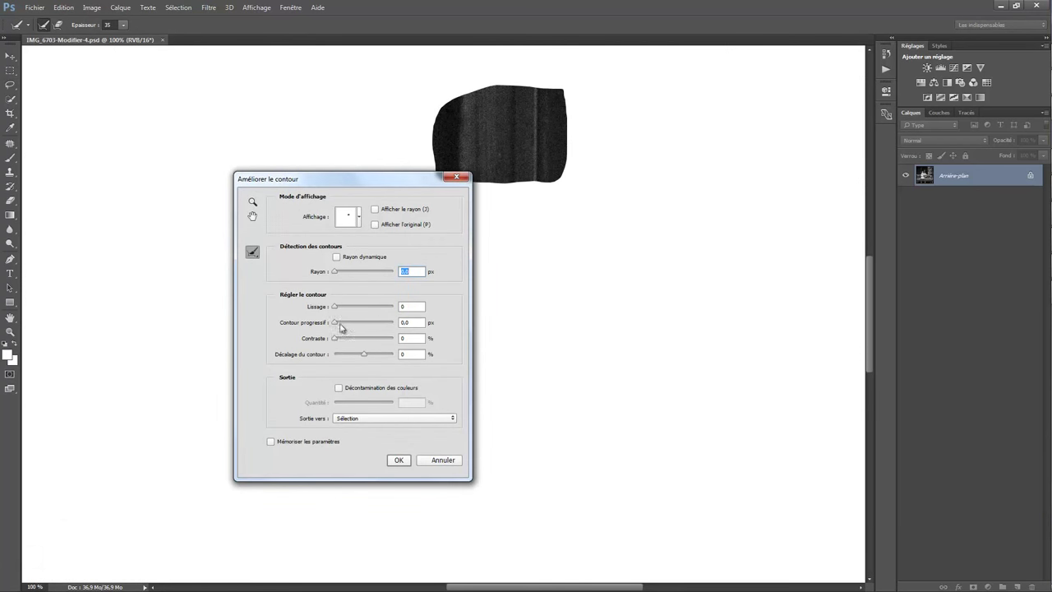
{"action": "left_click_drag", "start_coordinate": [342, 327], "coordinate": [351, 326]}
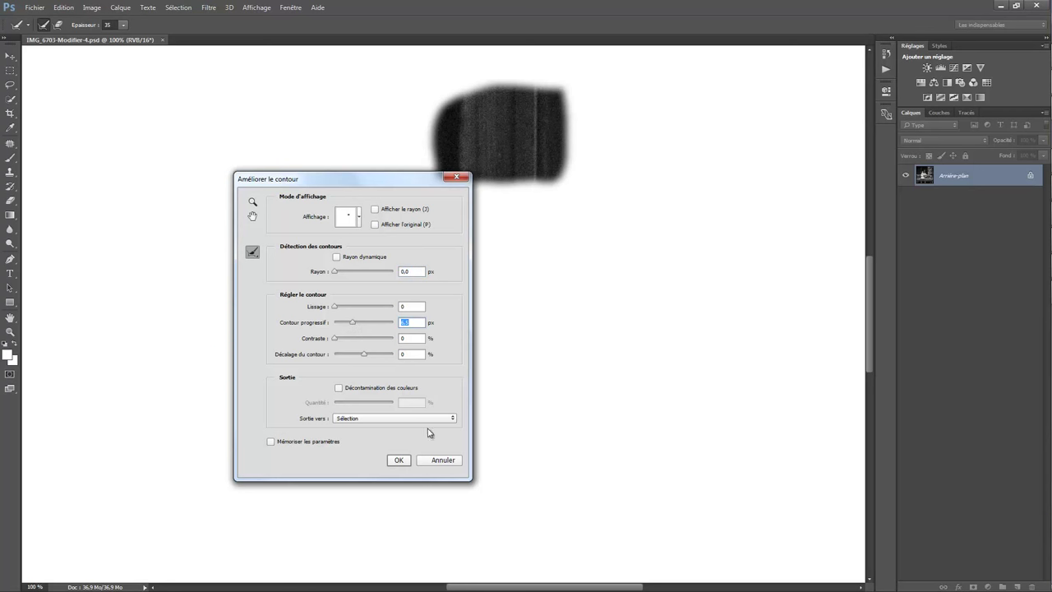
{"action": "left_click", "coordinate": [399, 461]}
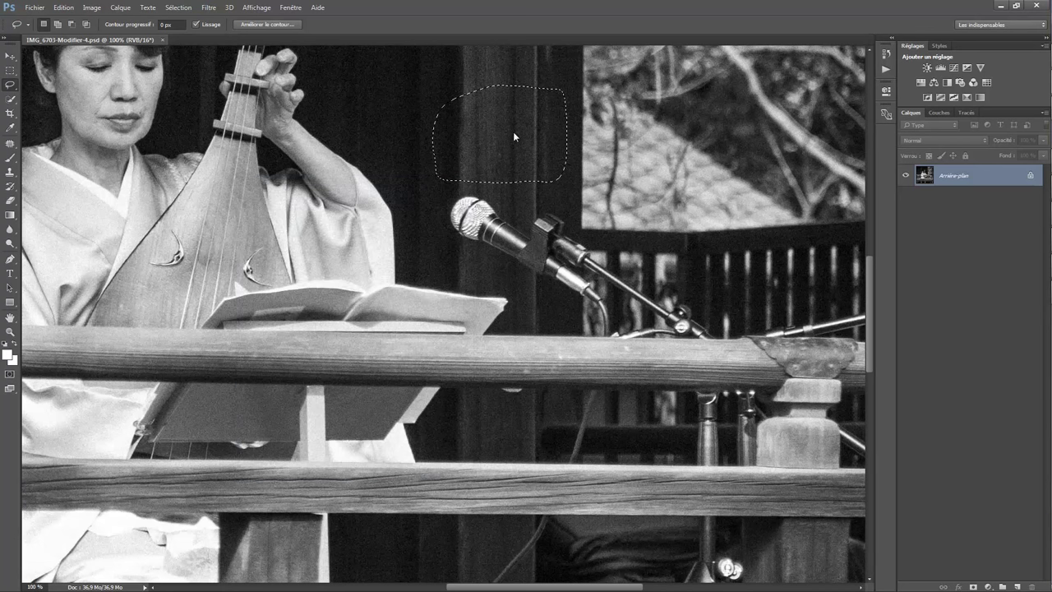
{"action": "right_click", "coordinate": [509, 132]}
{"action": "left_click", "coordinate": [556, 223]}
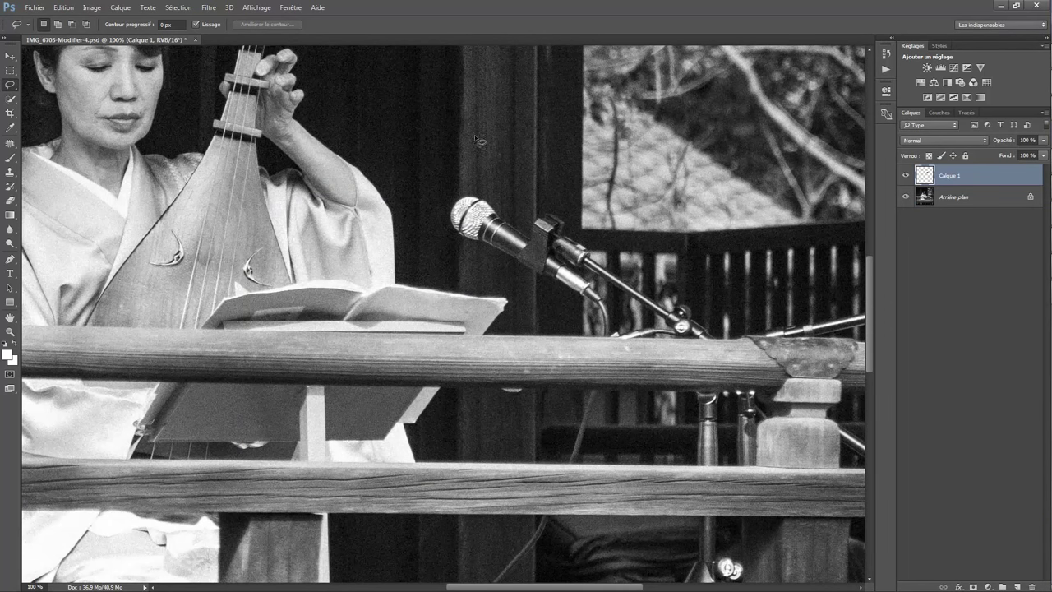
Slide the Calque 1 patch down over the microphone head and merge it with the background layer.
{"action": "left_click", "coordinate": [10, 56]}
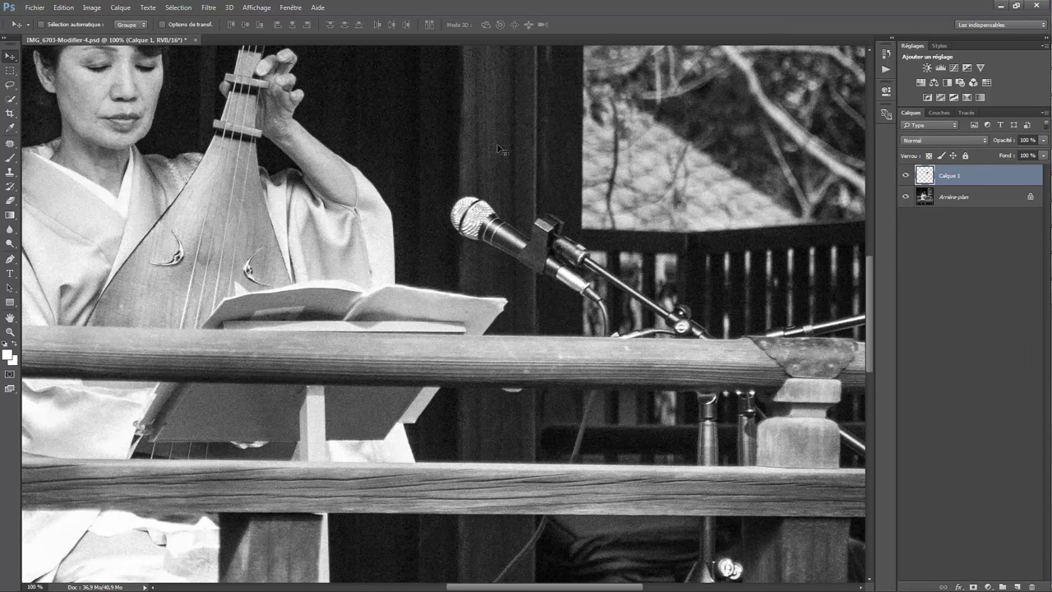
{"action": "mouse_move", "coordinate": [498, 148]}
{"action": "left_mouse_down"}
{"action": "mouse_move", "coordinate": [496, 237]}
{"action": "mouse_move", "coordinate": [497, 225]}
{"action": "left_mouse_up"}
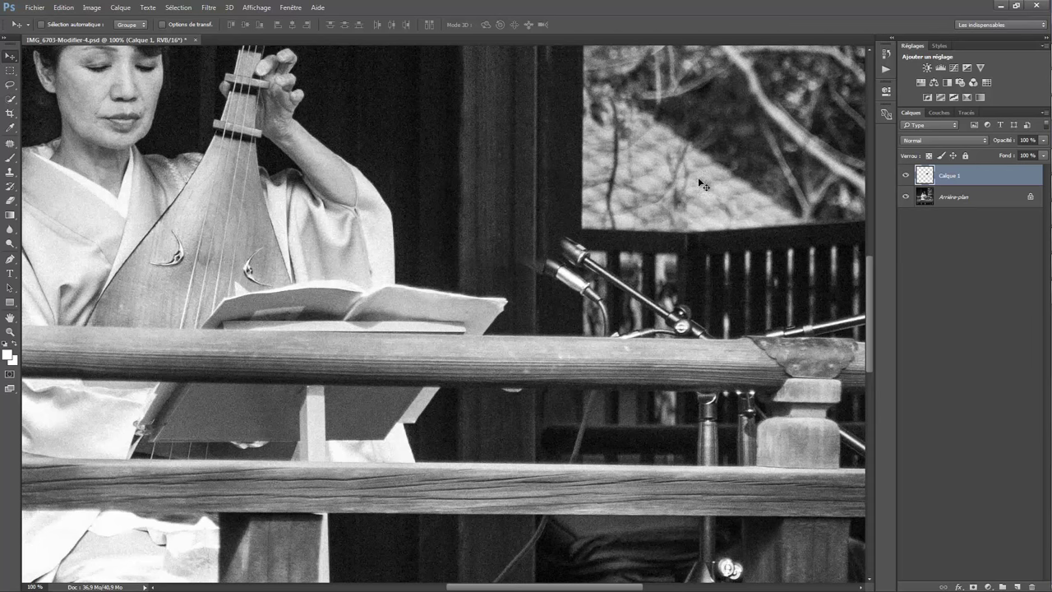
{"action": "left_click", "coordinate": [952, 198], "text": "shift"}
{"action": "right_click", "coordinate": [951, 197]}
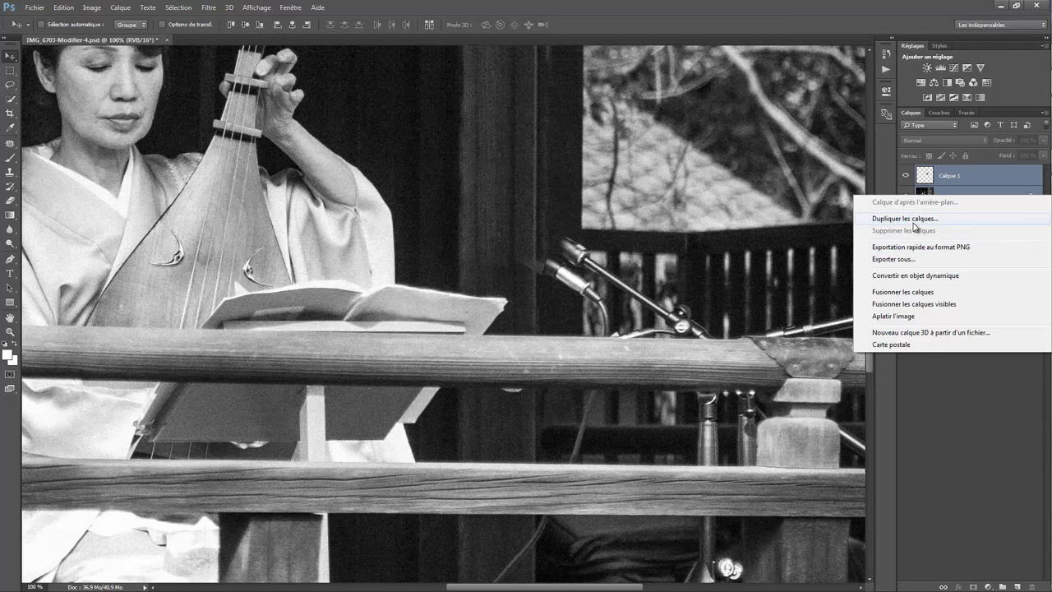
{"action": "left_click", "coordinate": [925, 292]}
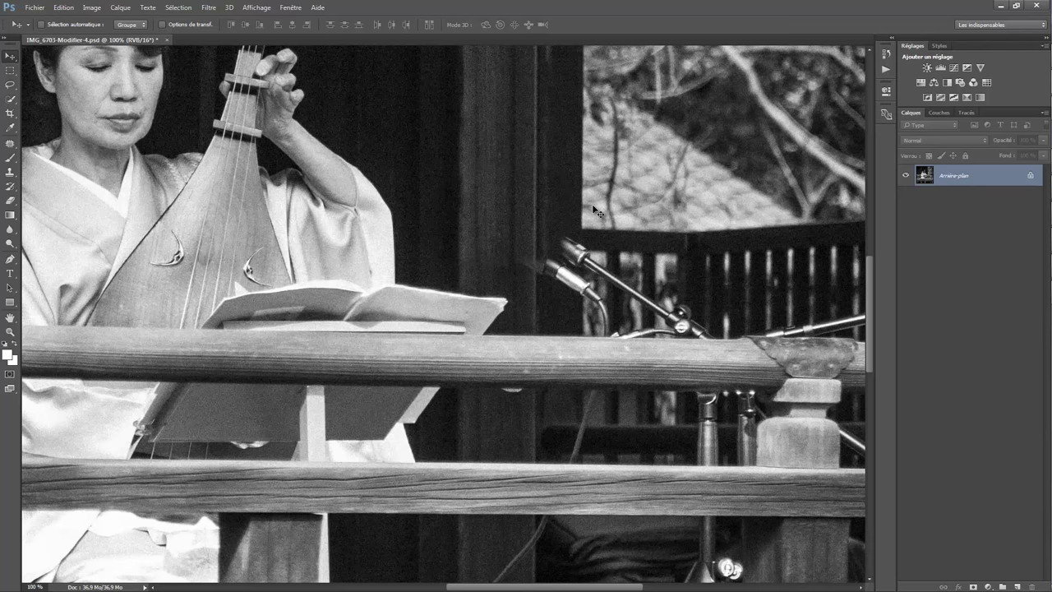
Set the Clone Stamp to 100% hardness and stamp hard-edged clones on the kimono sleeve and pillar.
{"action": "left_click", "coordinate": [11, 173]}
{"action": "right_click", "coordinate": [11, 173]}
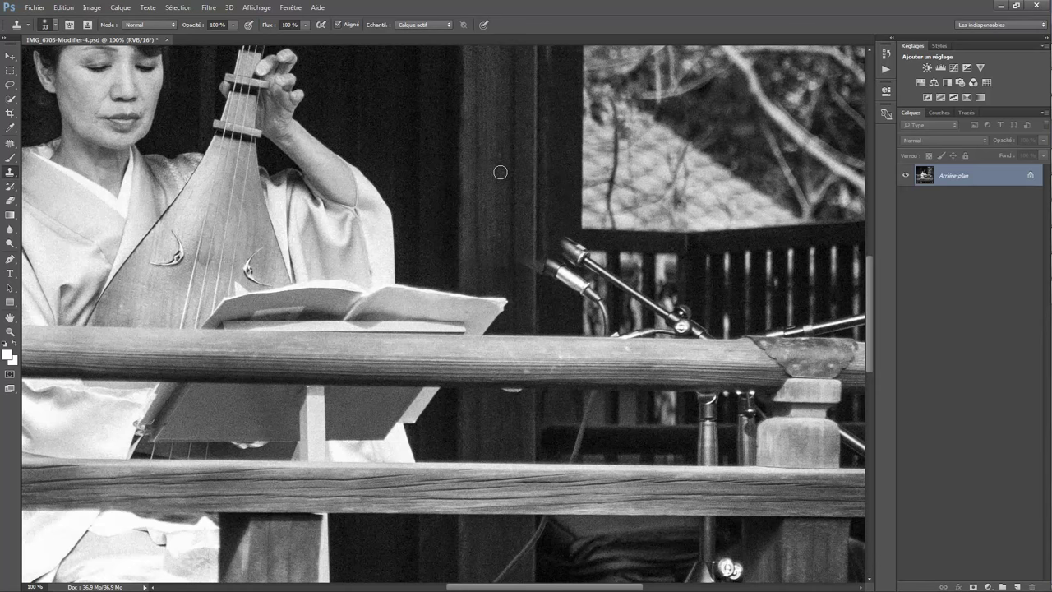
{"action": "left_click", "coordinate": [59, 28]}
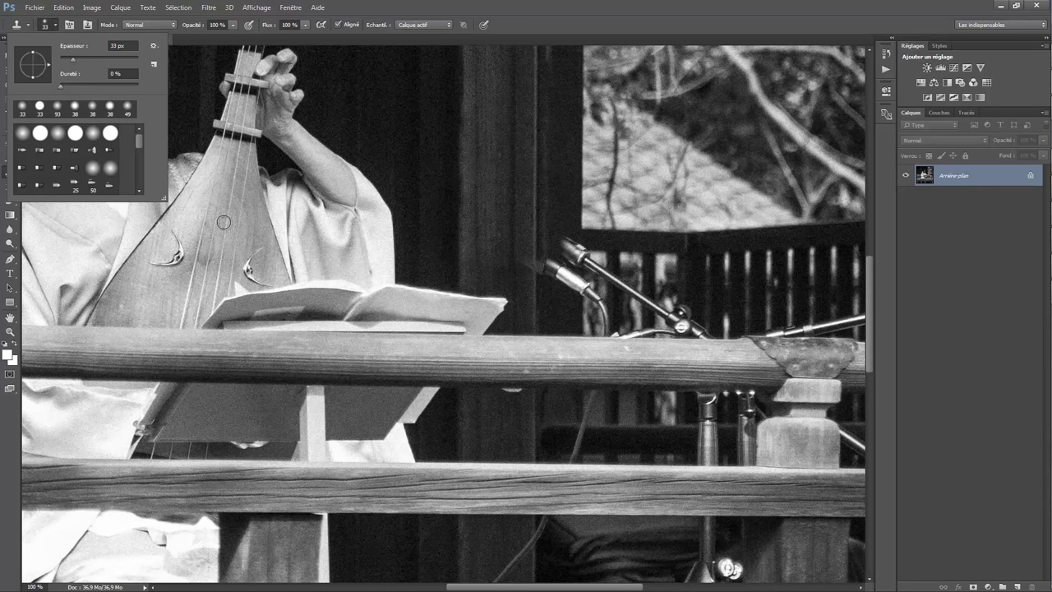
{"action": "left_click_drag", "start_coordinate": [65, 85], "coordinate": [152, 86]}
{"action": "key", "text": "Return"}
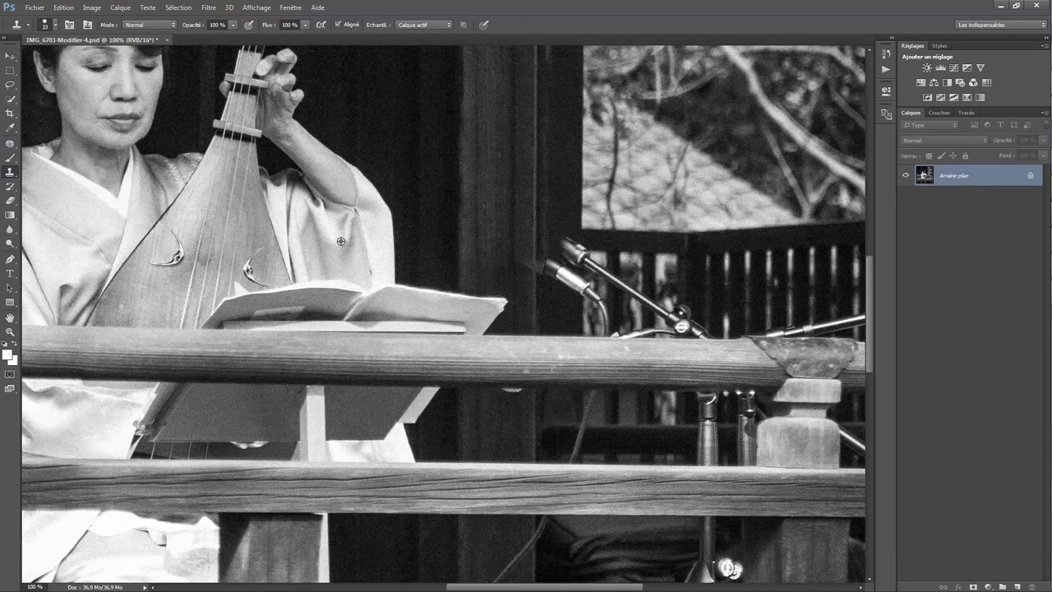
{"action": "left_click", "coordinate": [340, 240], "text": "alt"}
{"action": "left_click", "coordinate": [335, 254]}
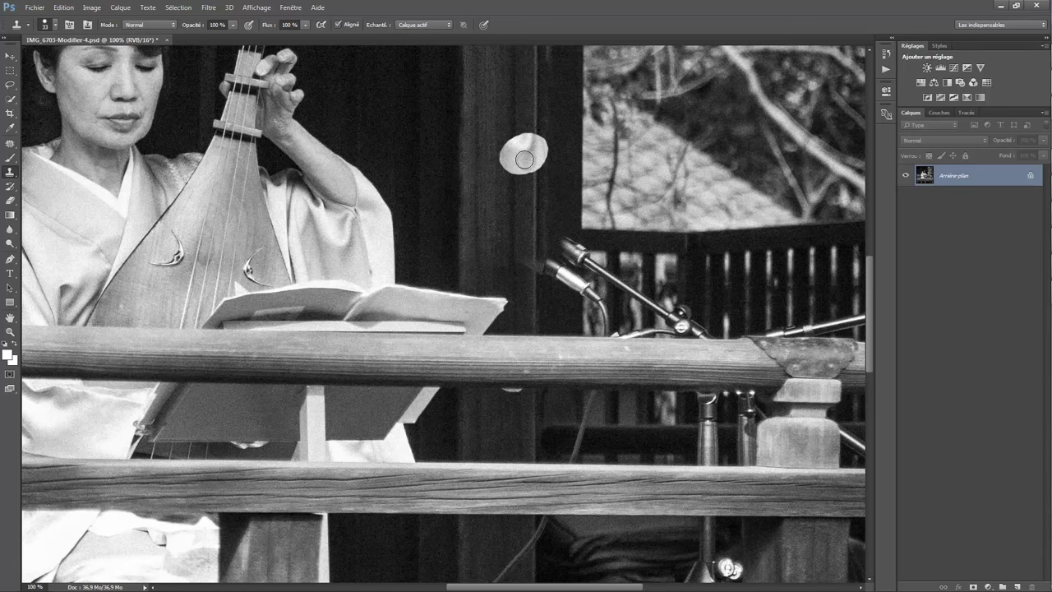
{"action": "left_click", "coordinate": [525, 159]}
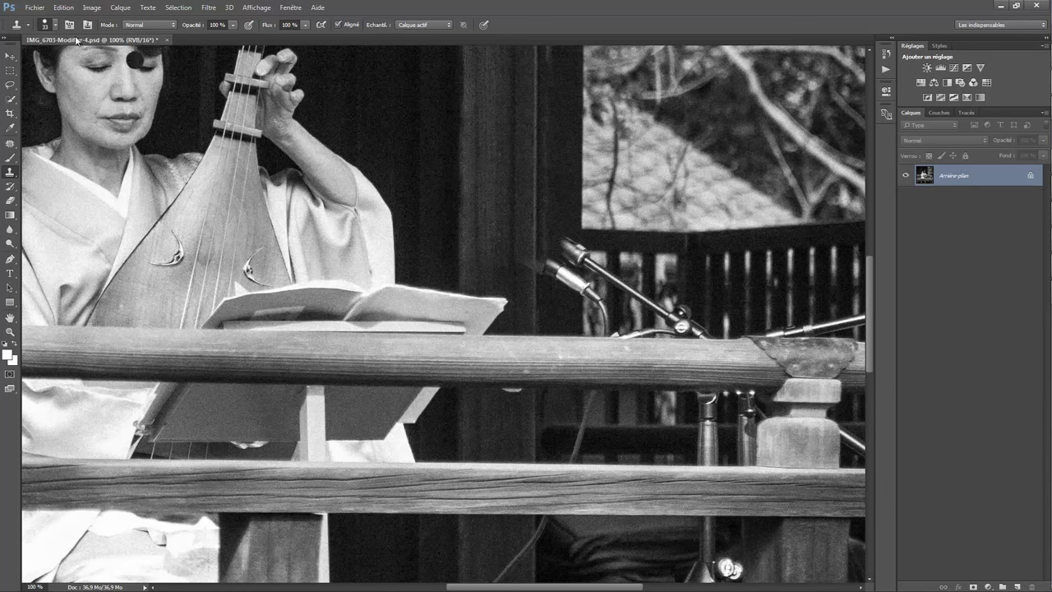
Lower the brush hardness, stamp a soft blob on the pillar, and sample near the microphone.
{"action": "left_click", "coordinate": [55, 24]}
{"action": "left_click_drag", "start_coordinate": [138, 86], "coordinate": [83, 86]}
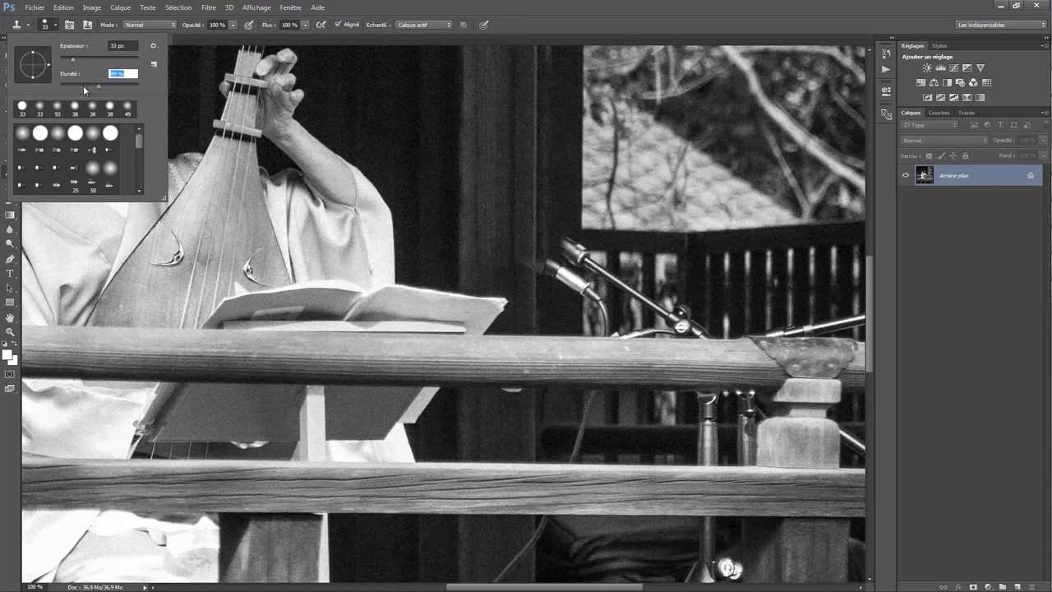
{"action": "left_click", "coordinate": [511, 156]}
{"action": "left_click_drag", "start_coordinate": [511, 155], "coordinate": [502, 146]}
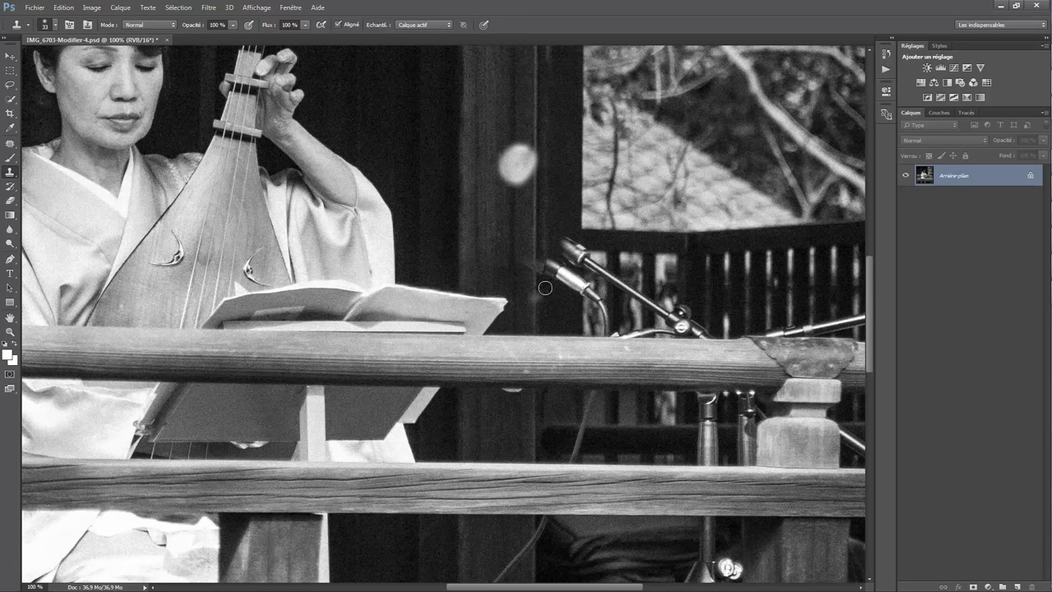
{"action": "left_click", "coordinate": [642, 285]}
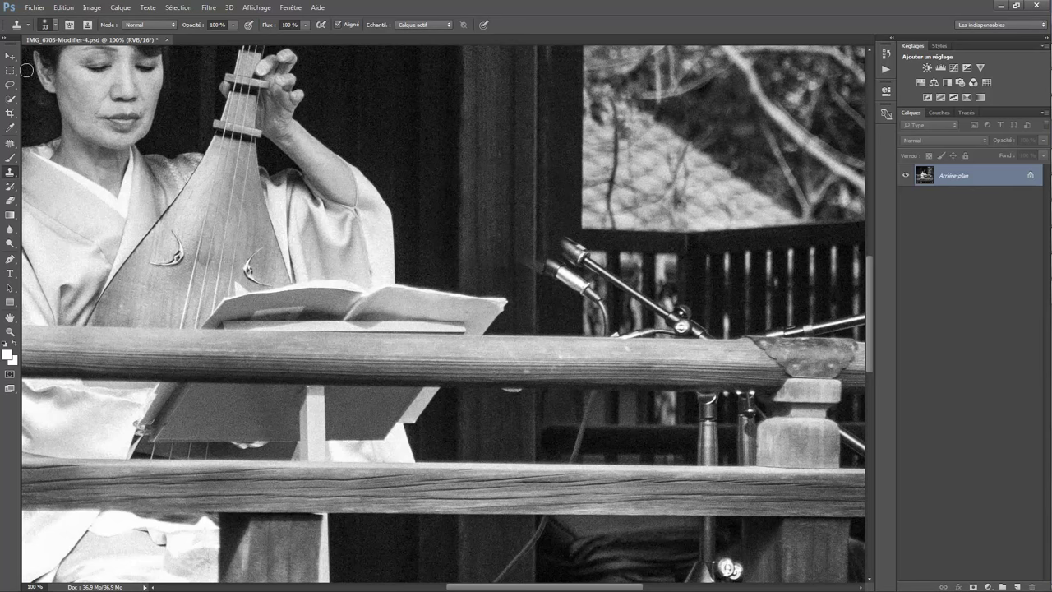
Clone pillar and railing texture over the bright test spot, the microphone head and the upper boom end.
{"action": "left_click", "coordinate": [549, 184]}
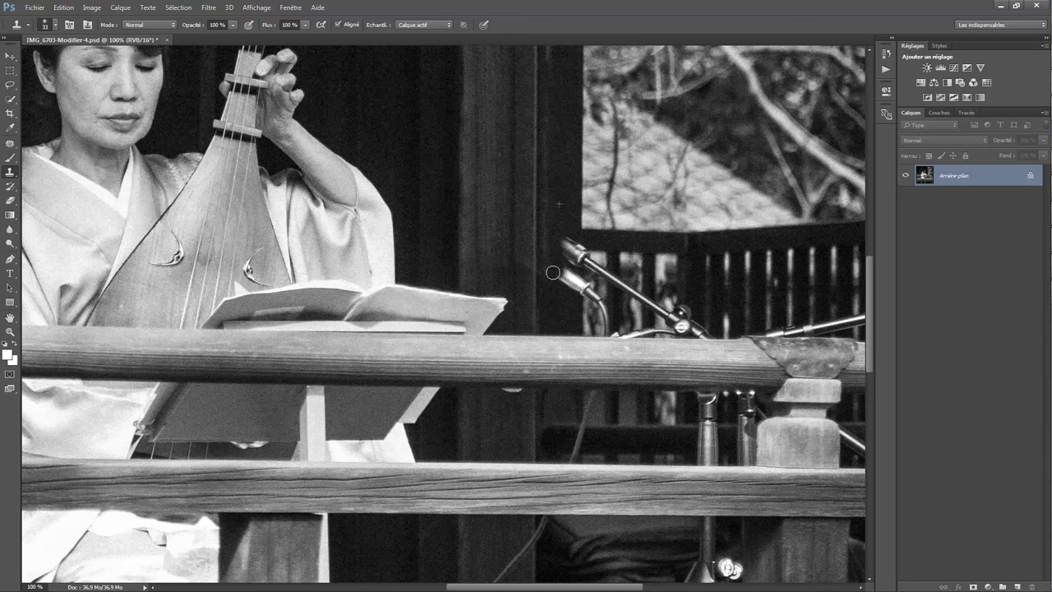
{"action": "left_click_drag", "start_coordinate": [547, 270], "coordinate": [569, 235]}
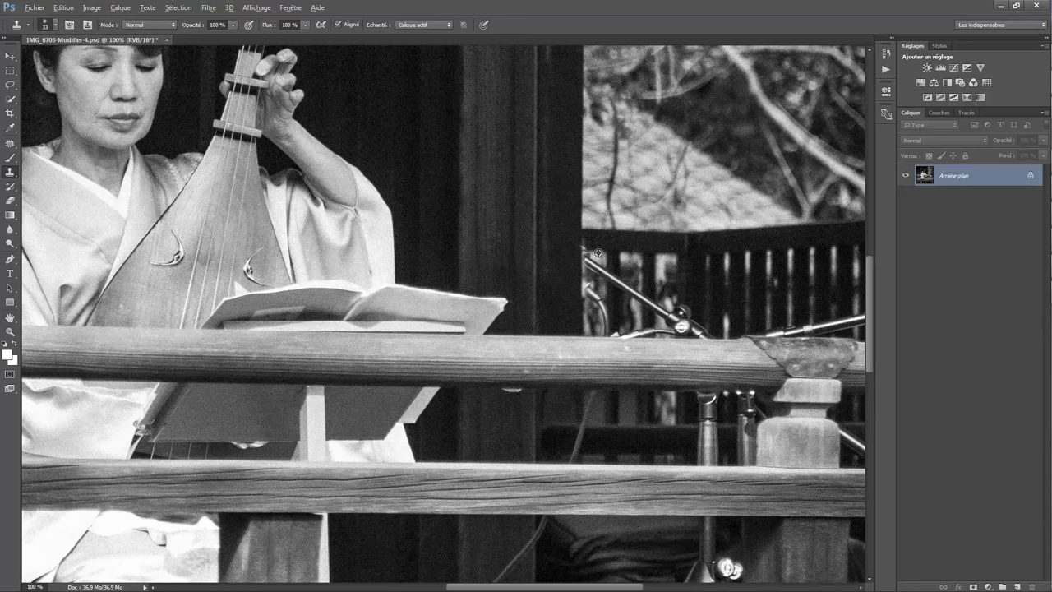
{"action": "key", "text": "alt"}
{"action": "left_click", "coordinate": [667, 254], "text": "alt"}
{"action": "left_click_drag", "start_coordinate": [586, 240], "coordinate": [593, 240]}
{"action": "left_click_drag", "start_coordinate": [615, 196], "coordinate": [614, 215]}
{"action": "mouse_move", "coordinate": [595, 272]}
{"action": "left_mouse_down"}
{"action": "mouse_move", "coordinate": [594, 296]}
{"action": "mouse_move", "coordinate": [600, 273]}
{"action": "left_mouse_up"}
Clone fence texture over the boom tip, the microphone top and the wire along the railing.
{"action": "left_click", "coordinate": [643, 268], "text": "alt"}
{"action": "left_click_drag", "start_coordinate": [606, 266], "coordinate": [613, 281]}
{"action": "left_click", "coordinate": [616, 280]}
{"action": "left_click_drag", "start_coordinate": [619, 279], "coordinate": [628, 292]}
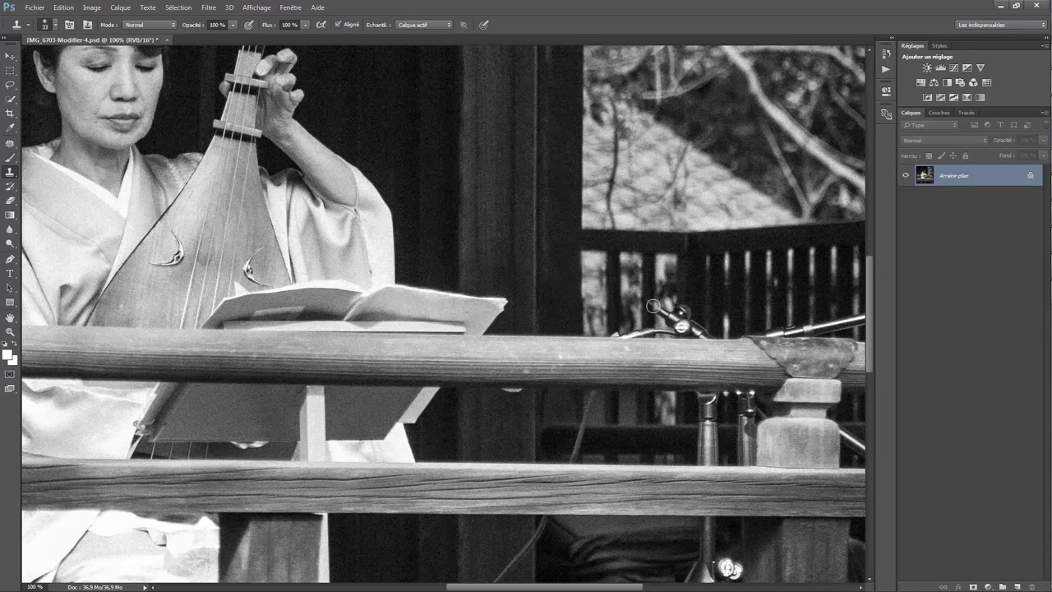
{"action": "left_click", "coordinate": [653, 309]}
{"action": "left_click_drag", "start_coordinate": [668, 305], "coordinate": [666, 293]}
{"action": "left_click", "coordinate": [665, 293], "text": "alt"}
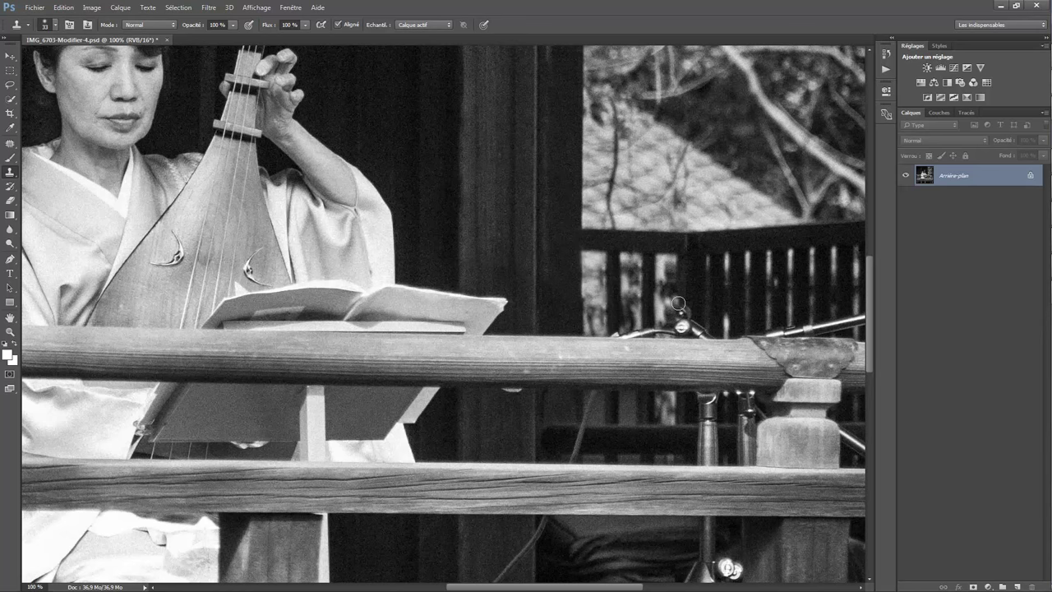
{"action": "mouse_move", "coordinate": [677, 303]}
{"action": "left_mouse_down"}
{"action": "mouse_move", "coordinate": [689, 325]}
{"action": "mouse_move", "coordinate": [633, 342]}
{"action": "mouse_move", "coordinate": [643, 342]}
{"action": "mouse_move", "coordinate": [554, 337]}
{"action": "left_mouse_up"}
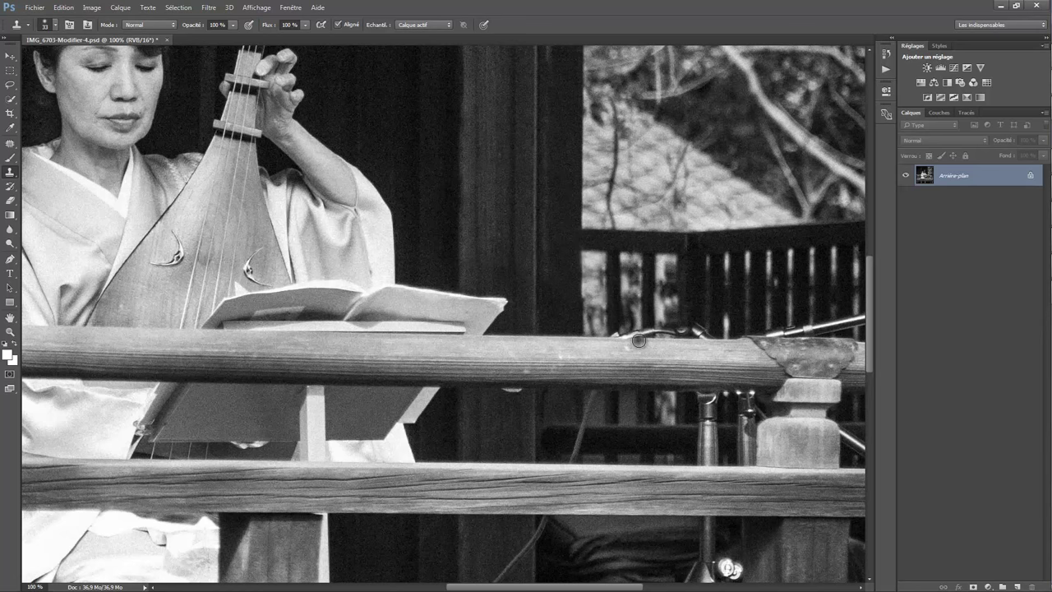
{"action": "left_click_drag", "start_coordinate": [645, 339], "coordinate": [671, 339]}
Touch up the wire tip, make the clone brush slightly harder and smaller, and sample the roof area.
{"action": "left_click", "coordinate": [616, 337]}
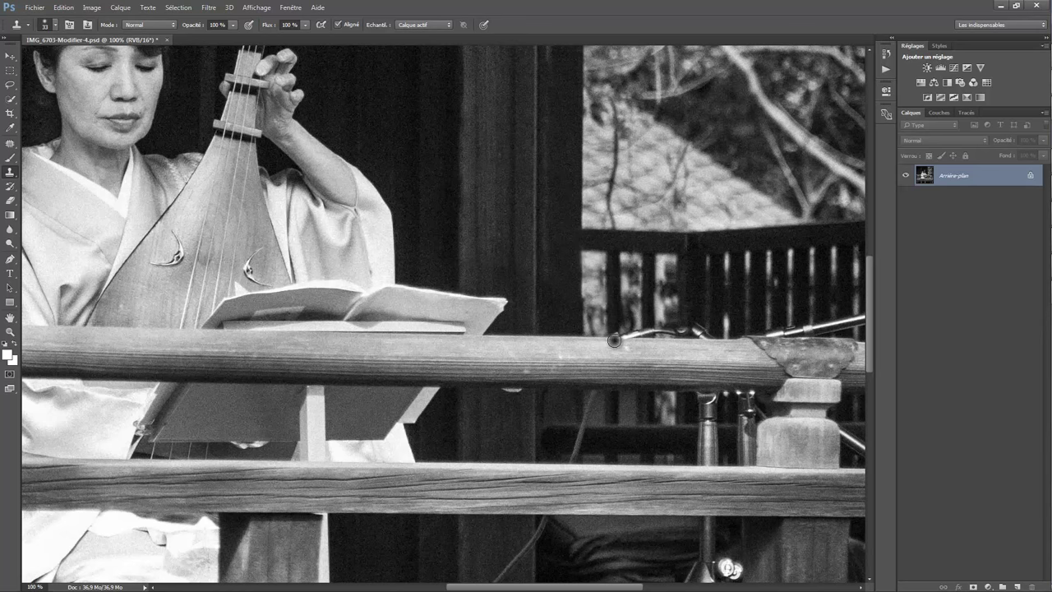
{"action": "left_click", "coordinate": [54, 26]}
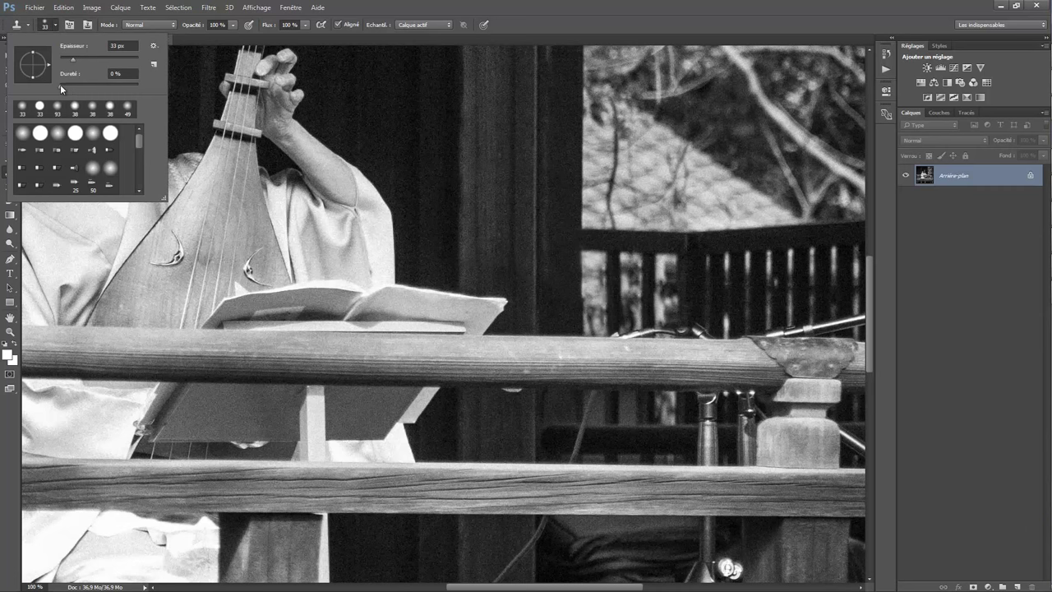
{"action": "left_click_drag", "start_coordinate": [60, 84], "coordinate": [97, 85]}
{"action": "key", "text": "Return"}
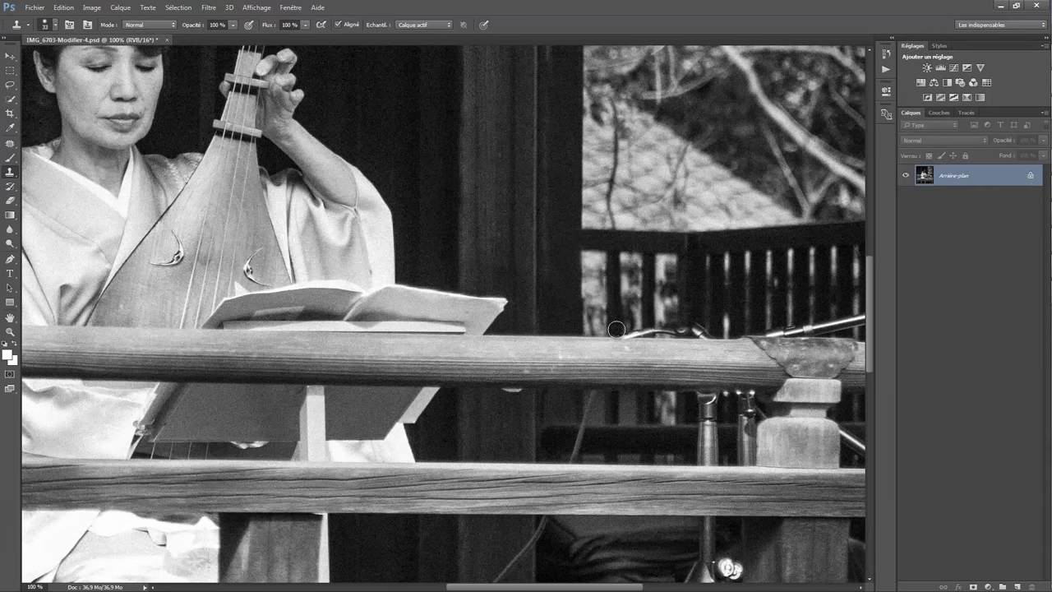
{"action": "left_click", "coordinate": [55, 25]}
{"action": "left_click_drag", "start_coordinate": [72, 61], "coordinate": [67, 59]}
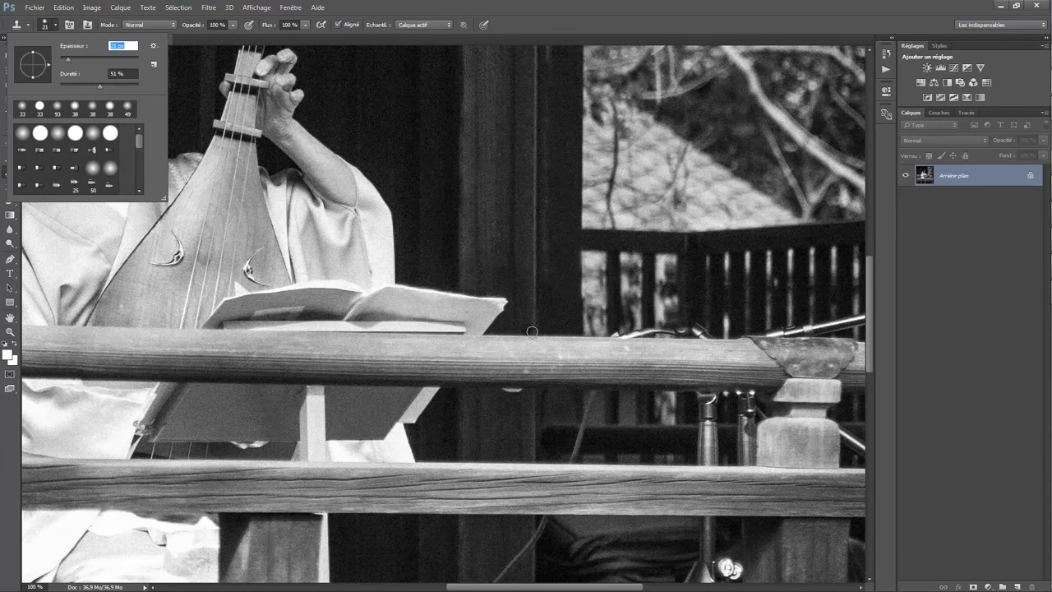
{"action": "left_click", "coordinate": [565, 280]}
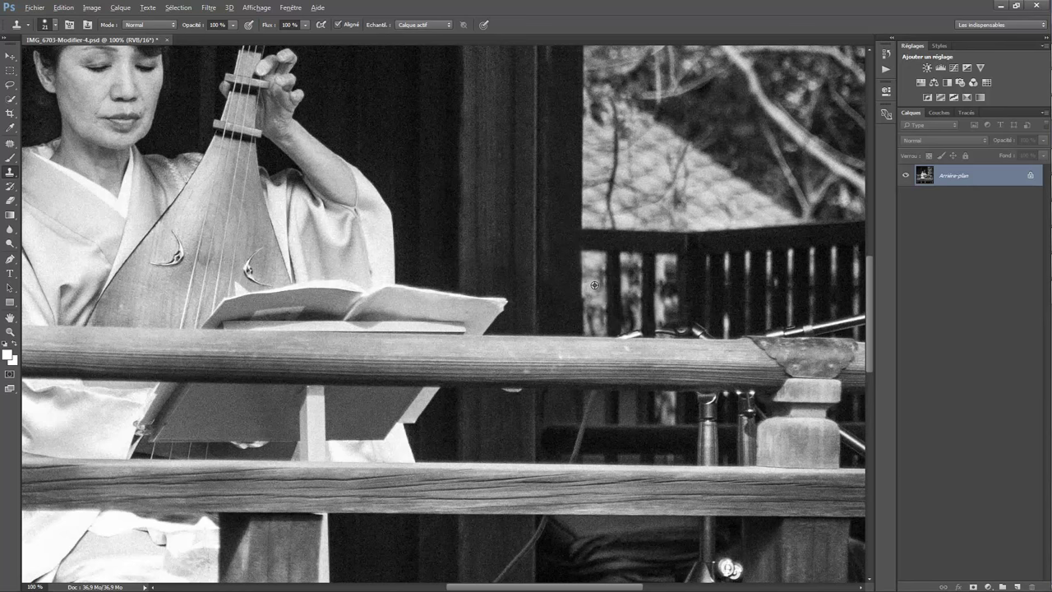
{"action": "left_click", "coordinate": [626, 210], "text": "alt"}
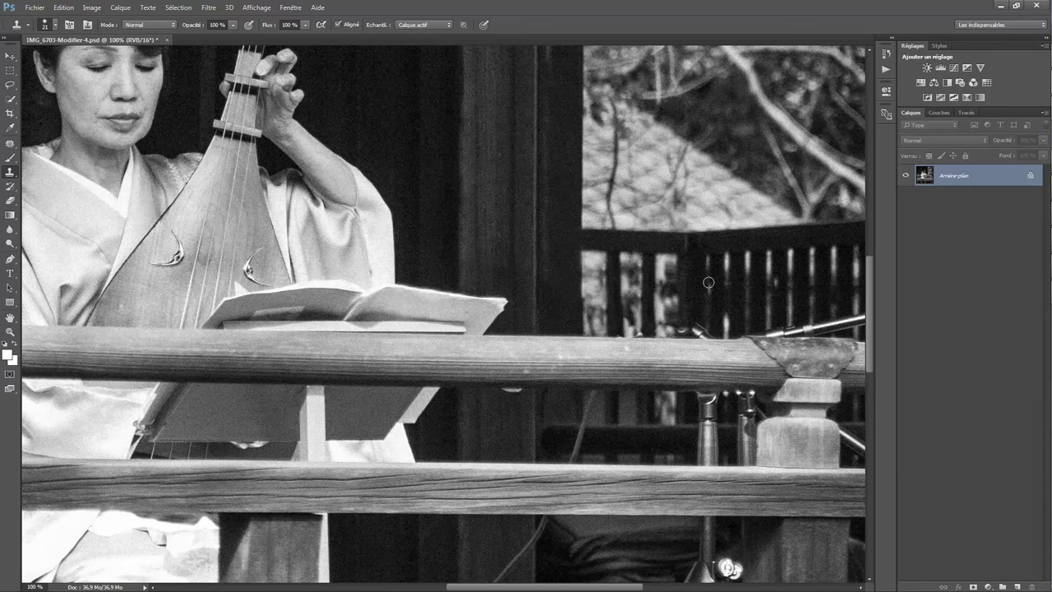
Scroll along the railing and sample a clone source there.
{"action": "scroll", "coordinate": [716, 273], "scroll_direction": "down", "scroll_amount": 2}
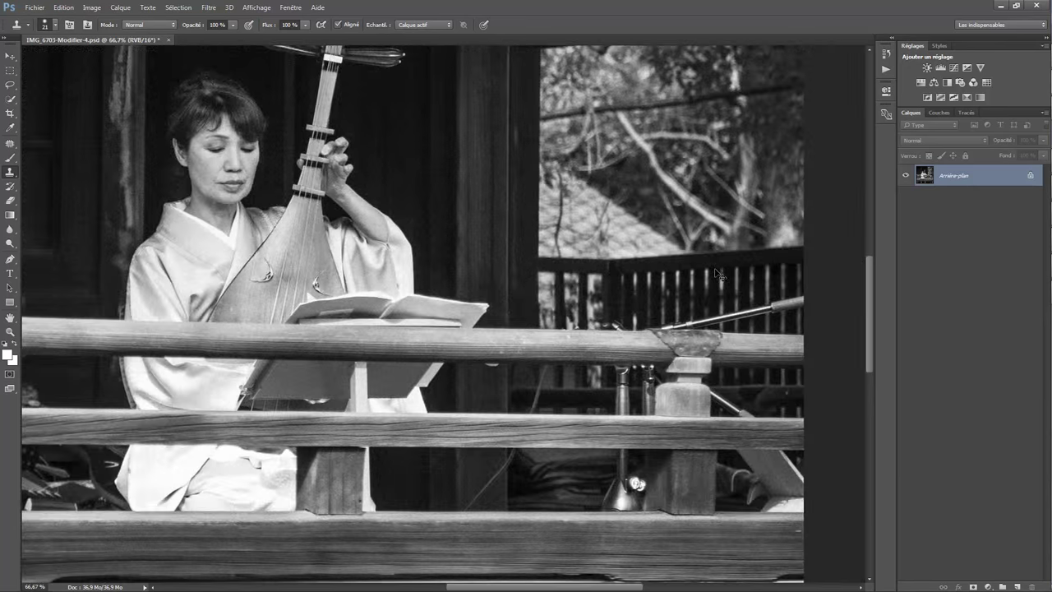
{"action": "scroll", "coordinate": [716, 273], "scroll_direction": "down", "scroll_amount": 1}
{"action": "scroll", "coordinate": [717, 274], "scroll_direction": "down", "scroll_amount": 1}
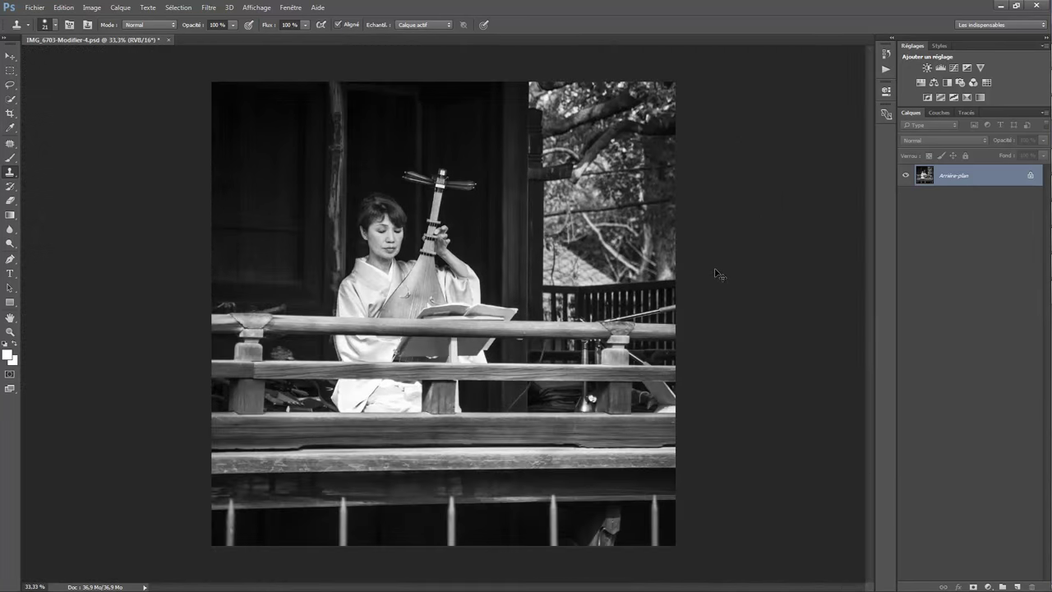
{"action": "scroll", "coordinate": [717, 273], "scroll_direction": "up", "scroll_amount": 2}
{"action": "scroll", "coordinate": [717, 274], "scroll_direction": "up", "scroll_amount": 1}
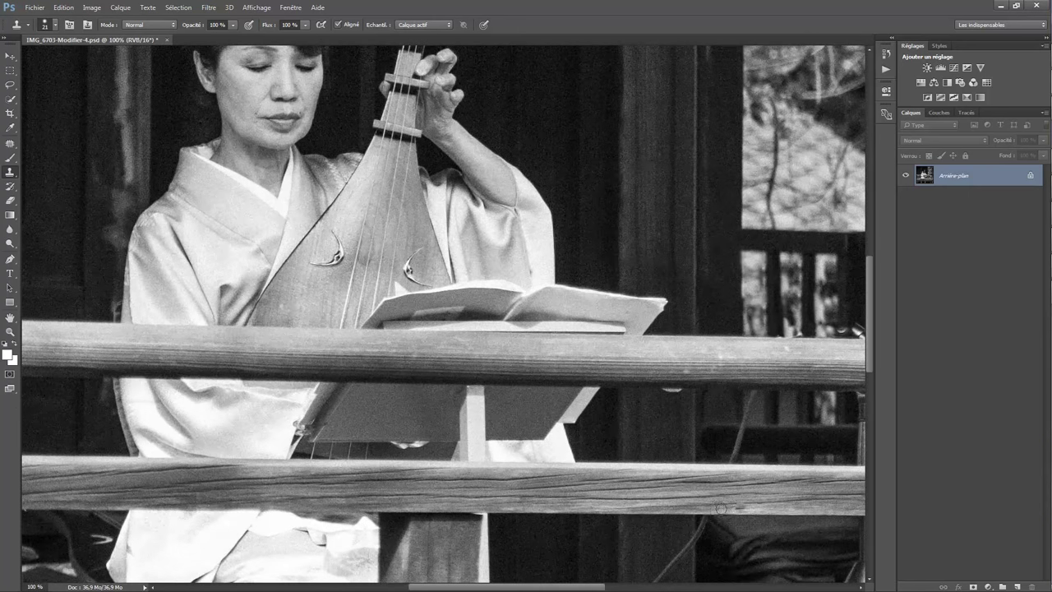
{"action": "left_click_drag", "start_coordinate": [526, 587], "coordinate": [600, 586]}
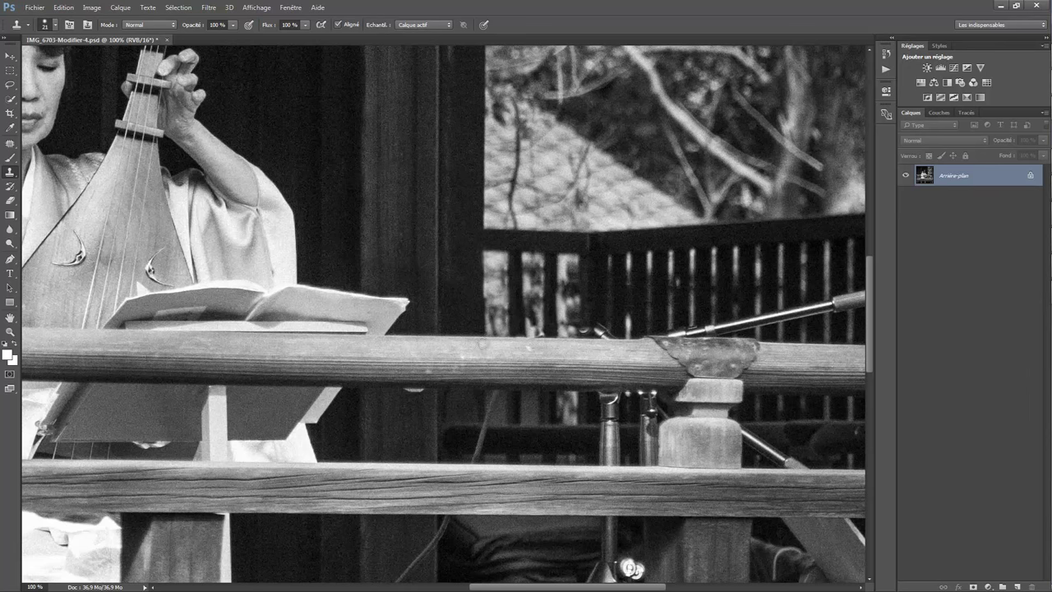
{"action": "left_click", "coordinate": [461, 337], "text": "alt"}
Zoom out to review the whole photo, then zoom back in and clone away the music stand's white spot.
{"action": "key", "text": "ctrl+minus"}
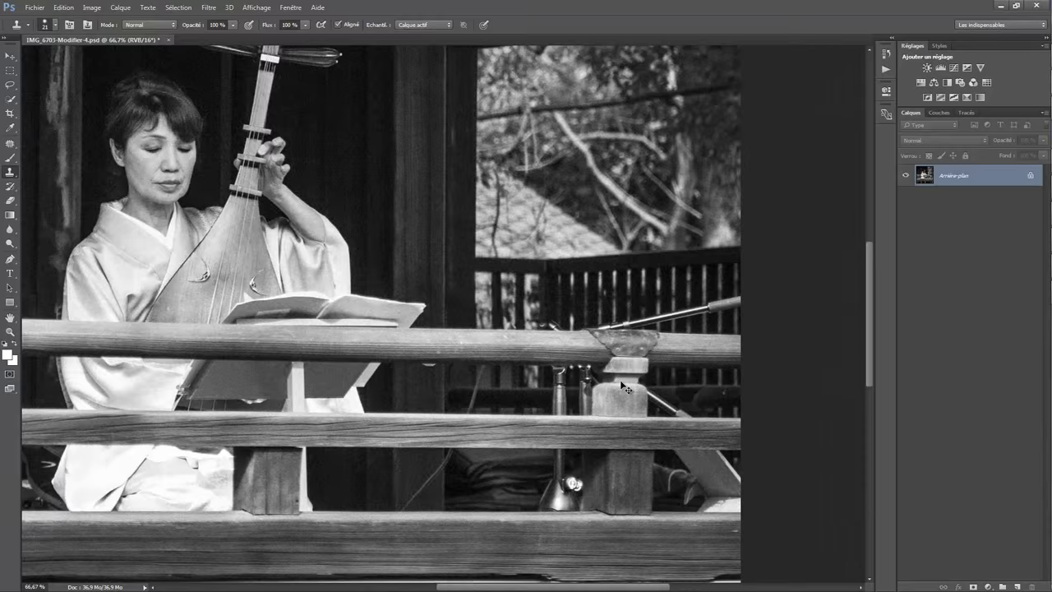
{"action": "key", "text": "ctrl+minus"}
{"action": "key", "text": "ctrl+minus"}
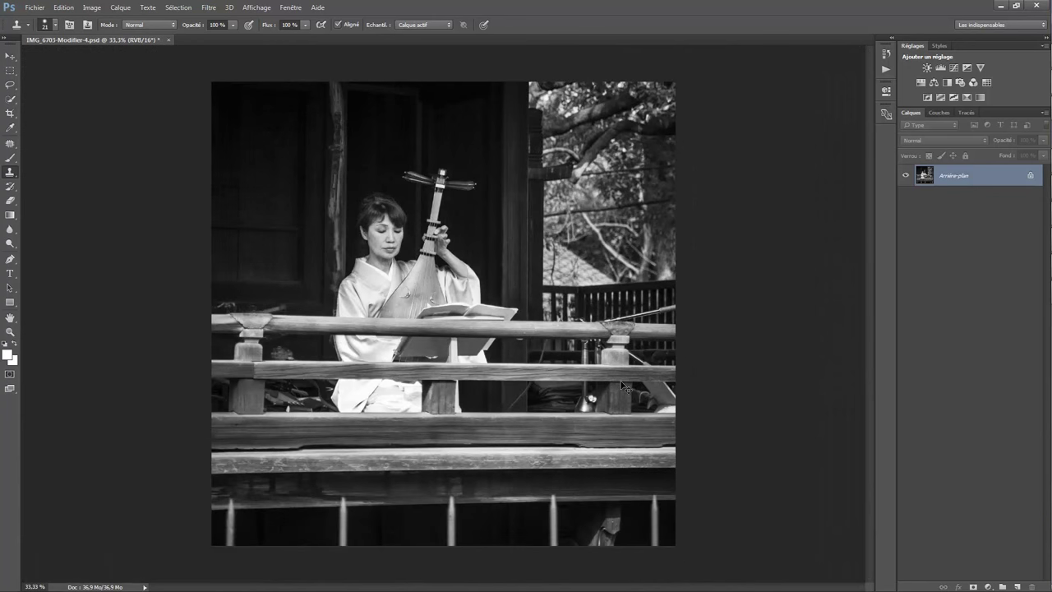
{"action": "key", "text": "ctrl+plus"}
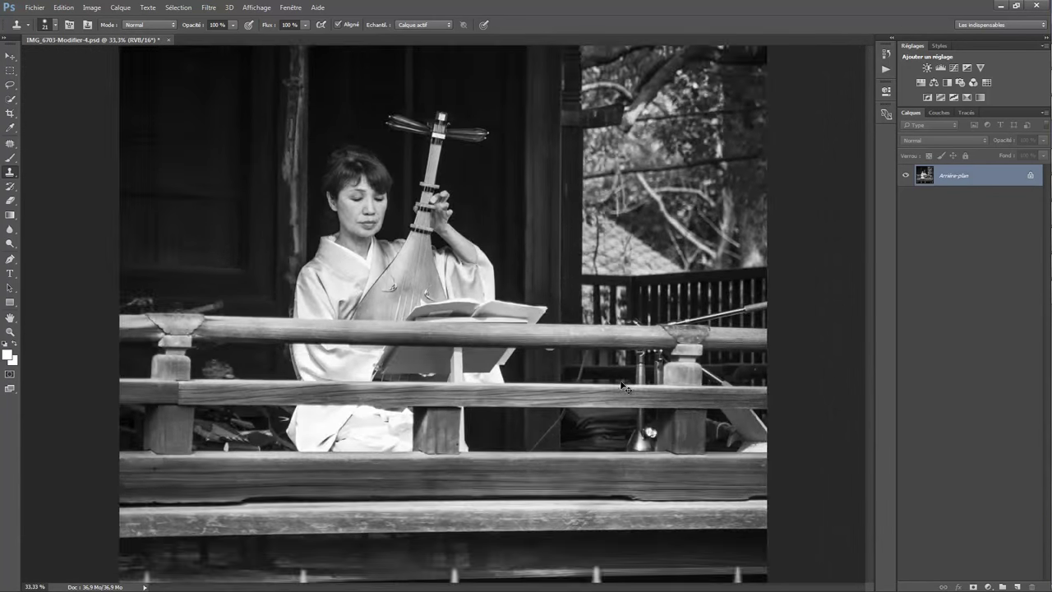
{"action": "key", "text": "ctrl+plus"}
{"action": "key", "text": "ctrl+plus"}
{"action": "left_click", "coordinate": [638, 329]}
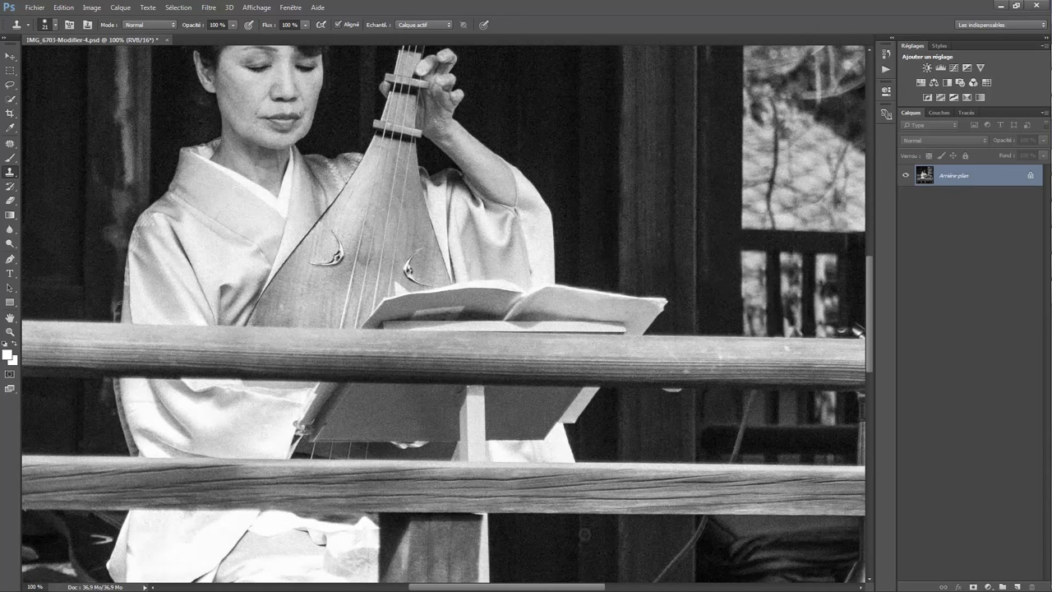
{"action": "left_click_drag", "start_coordinate": [571, 587], "coordinate": [644, 587]}
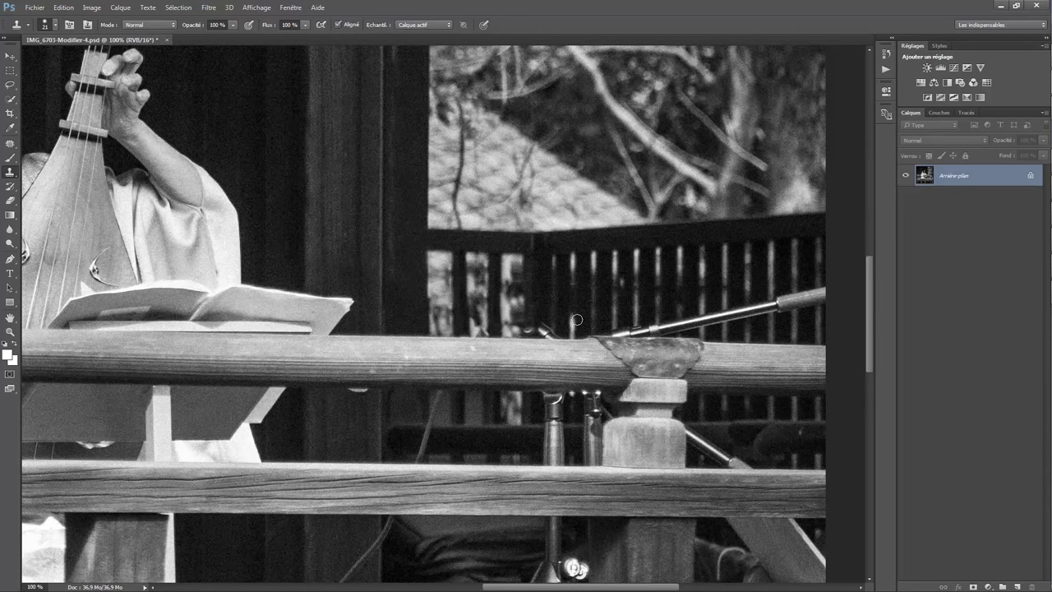
Adjust the Clone Stamp brush size.
{"action": "left_click", "coordinate": [55, 25]}
{"action": "left_click_drag", "start_coordinate": [66, 60], "coordinate": [70, 63]}
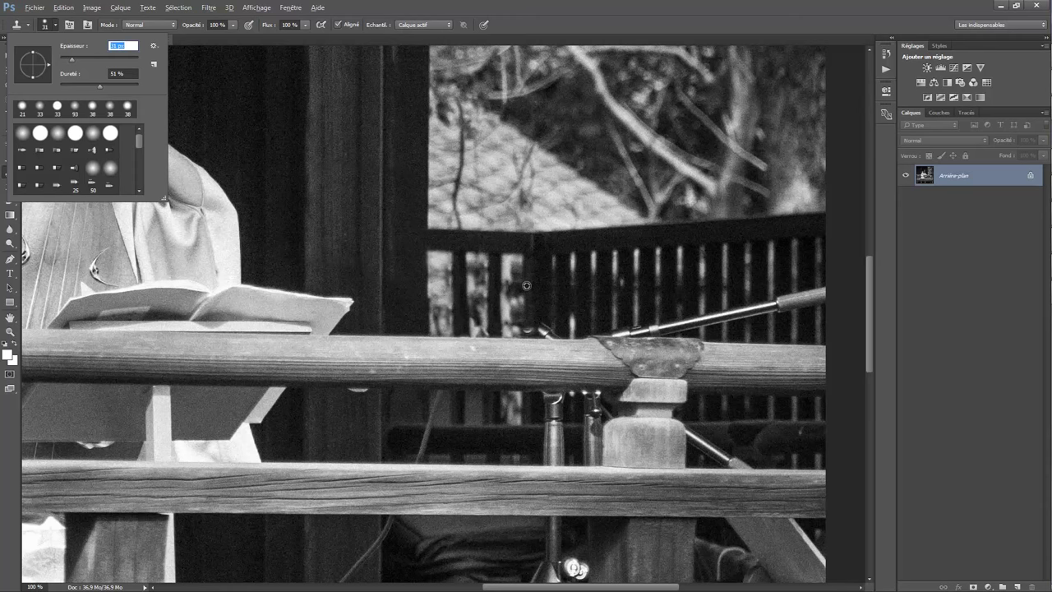
{"action": "key", "text": "Return"}
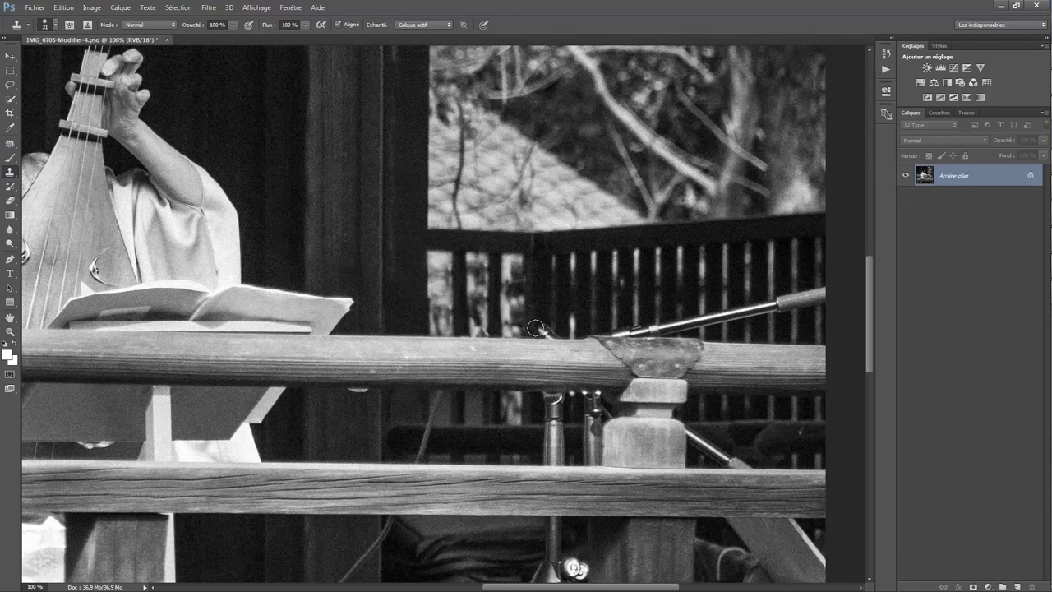
Clone railing and slat texture over the boom rod along the top rail, including its right end.
{"action": "left_click_drag", "start_coordinate": [531, 327], "coordinate": [541, 329]}
{"action": "left_click_drag", "start_coordinate": [552, 329], "coordinate": [547, 327]}
{"action": "left_click", "coordinate": [526, 359]}
{"action": "left_click_drag", "start_coordinate": [576, 587], "coordinate": [612, 586]}
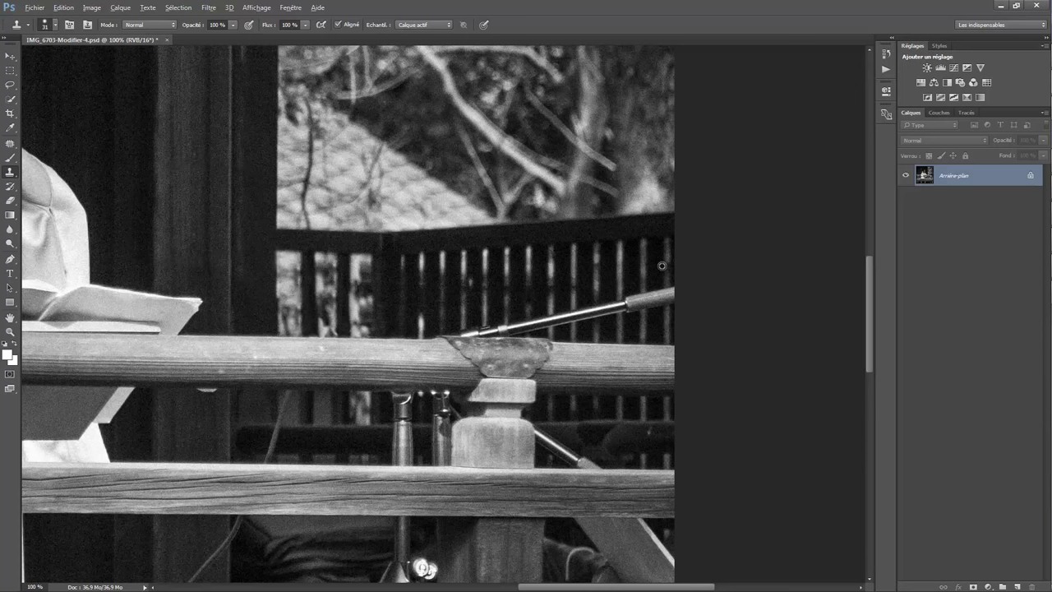
{"action": "left_click", "coordinate": [662, 265], "text": "alt"}
{"action": "mouse_move", "coordinate": [662, 302]}
{"action": "left_mouse_down"}
{"action": "mouse_move", "coordinate": [596, 294]}
{"action": "mouse_move", "coordinate": [524, 326]}
{"action": "mouse_move", "coordinate": [464, 328]}
{"action": "left_mouse_up"}
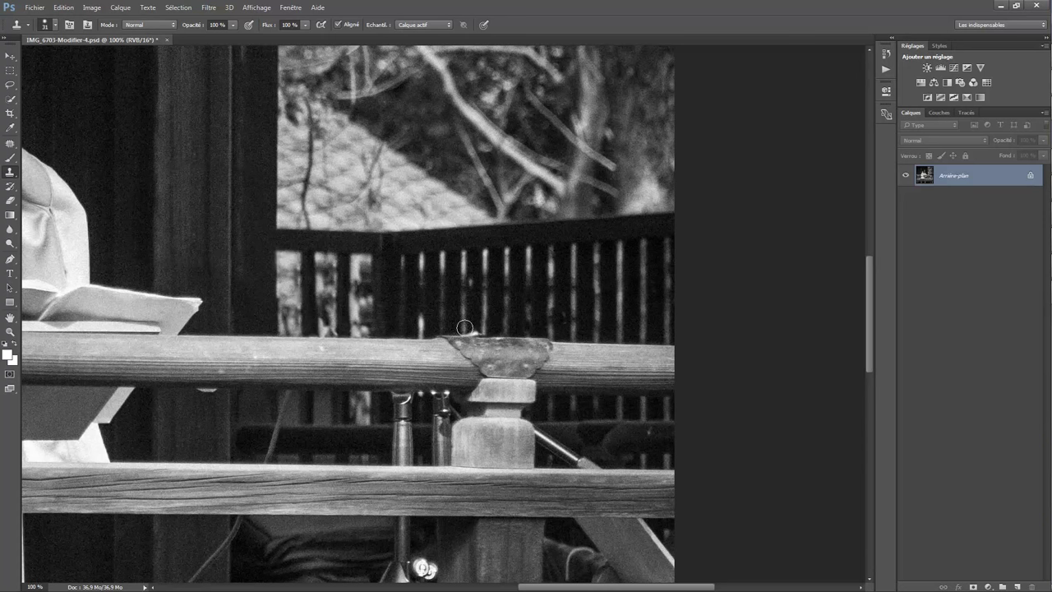
Clone out the metal rods and clamp on both sides of the fence post.
{"action": "scroll", "coordinate": [834, 369], "scroll_direction": "down", "scroll_amount": 4}
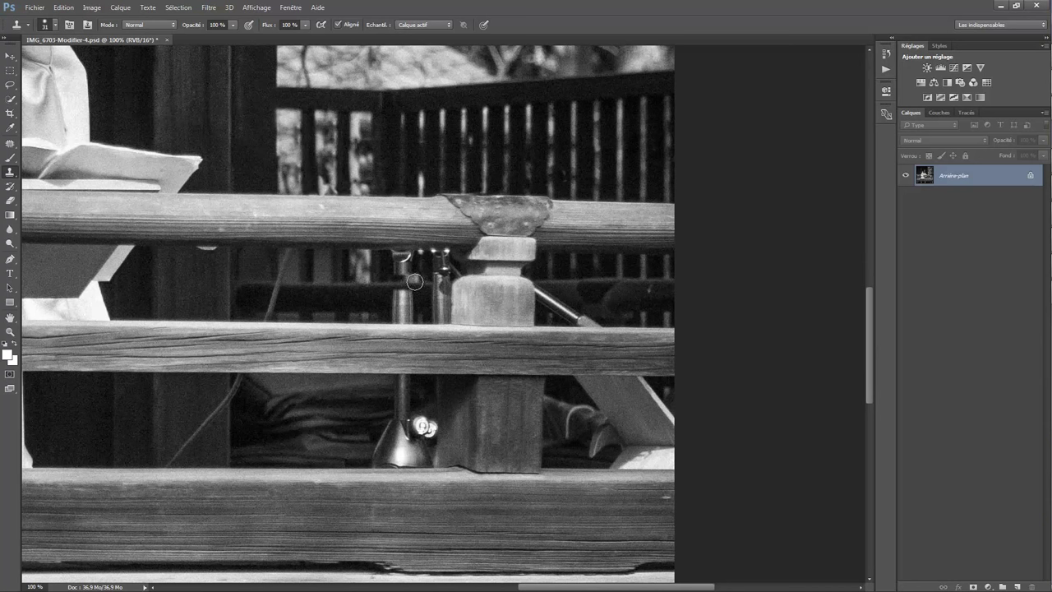
{"action": "mouse_move", "coordinate": [403, 262]}
{"action": "left_mouse_down"}
{"action": "mouse_move", "coordinate": [393, 260]}
{"action": "mouse_move", "coordinate": [403, 307]}
{"action": "left_mouse_up"}
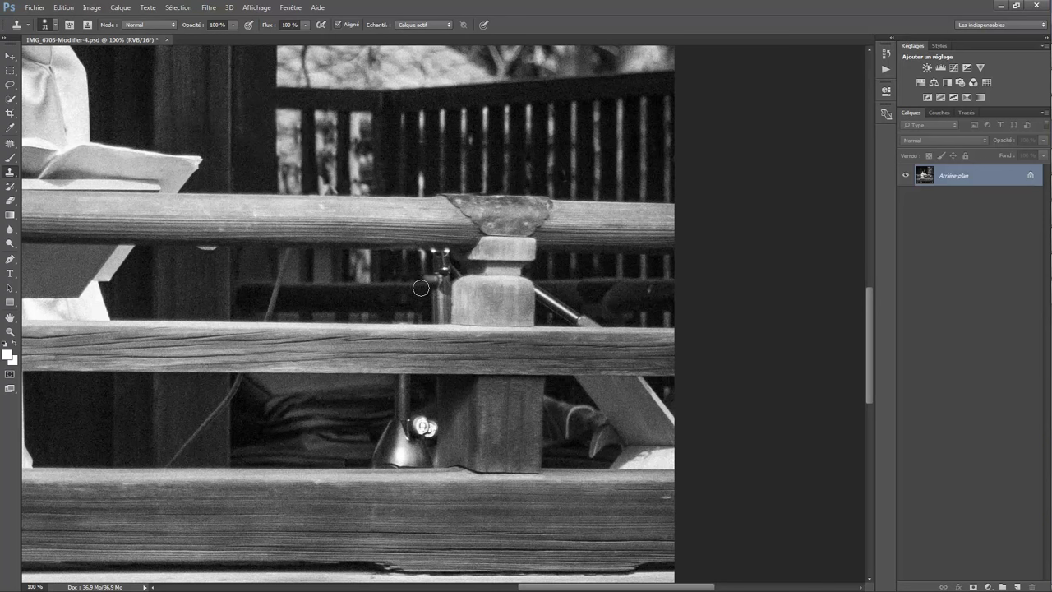
{"action": "left_click", "coordinate": [439, 142], "text": "alt"}
{"action": "left_click_drag", "start_coordinate": [441, 252], "coordinate": [442, 258]}
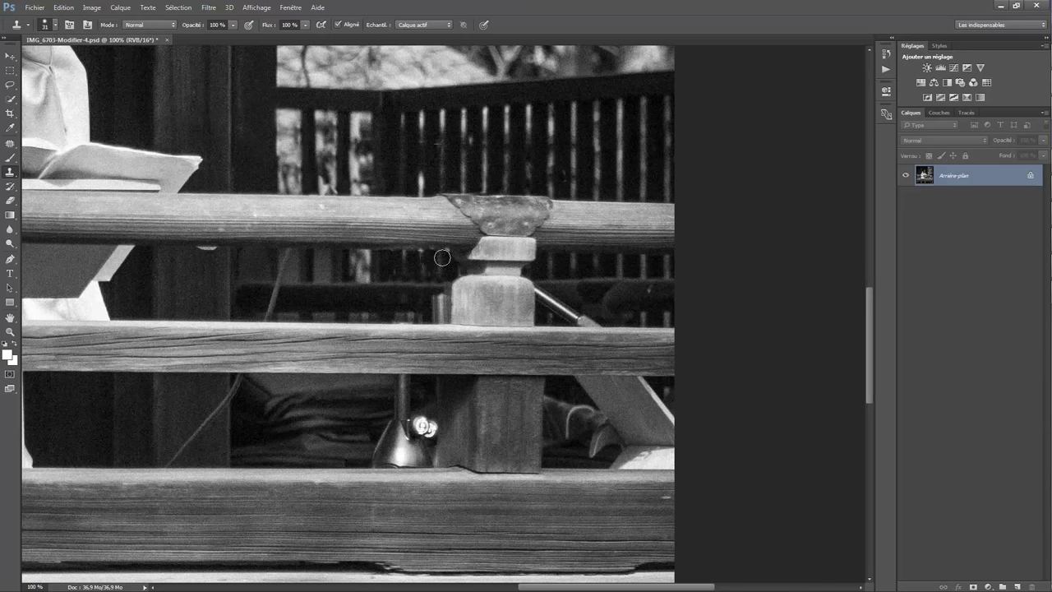
{"action": "left_click", "coordinate": [402, 309], "text": "alt"}
{"action": "left_click", "coordinate": [435, 312]}
{"action": "left_click_drag", "start_coordinate": [435, 312], "coordinate": [436, 296]}
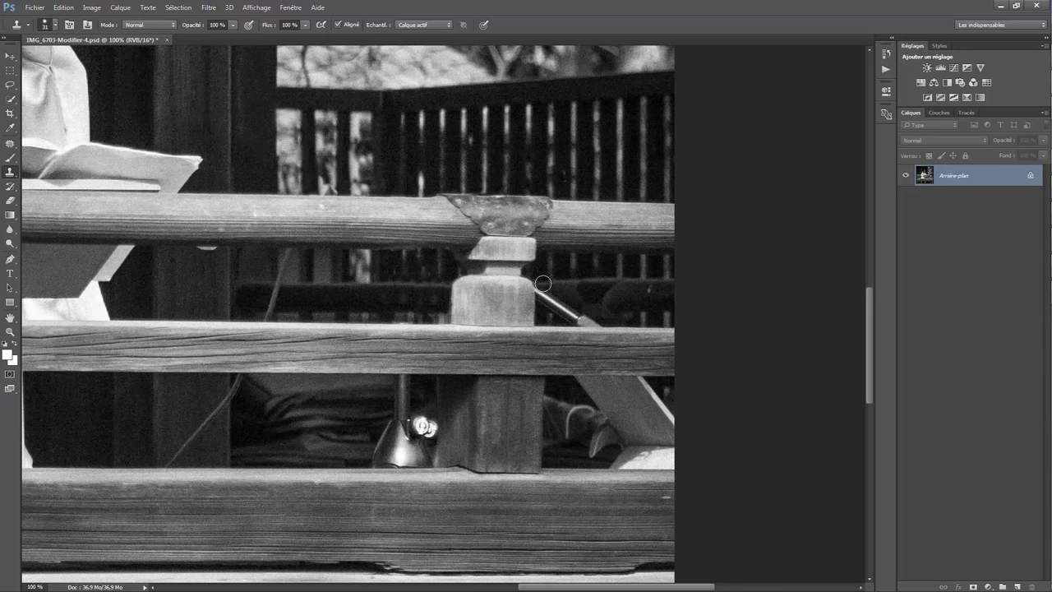
{"action": "mouse_move", "coordinate": [543, 284]}
{"action": "left_mouse_down"}
{"action": "mouse_move", "coordinate": [576, 307]}
{"action": "mouse_move", "coordinate": [594, 305]}
{"action": "mouse_move", "coordinate": [576, 312]}
{"action": "mouse_move", "coordinate": [637, 305]}
{"action": "left_mouse_up"}
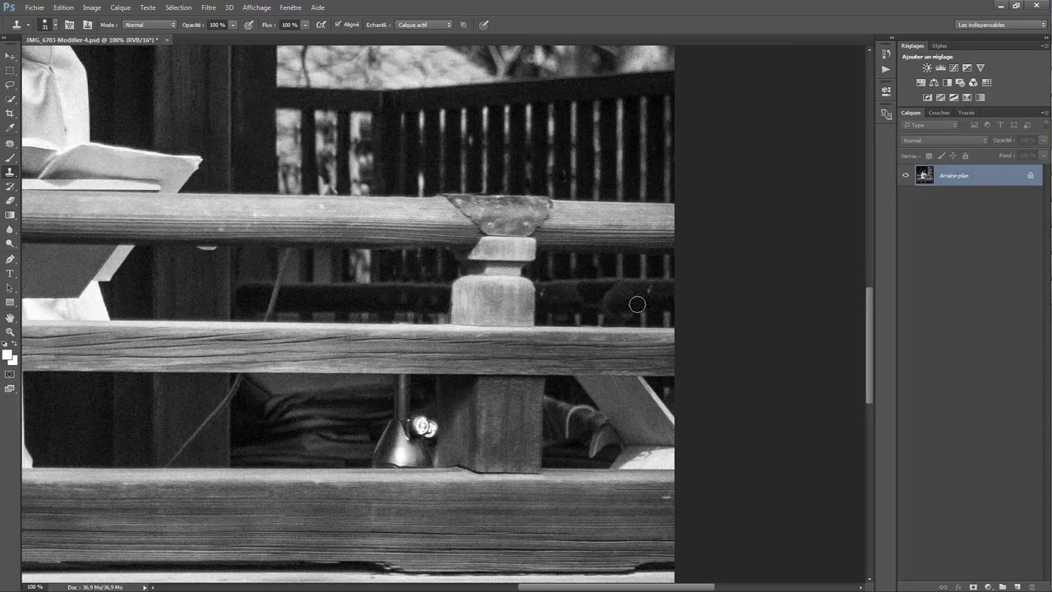
Paint out the lamp bulb and the diagonal cable, then view the whole photo.
{"action": "left_click_drag", "start_coordinate": [870, 362], "coordinate": [870, 377]}
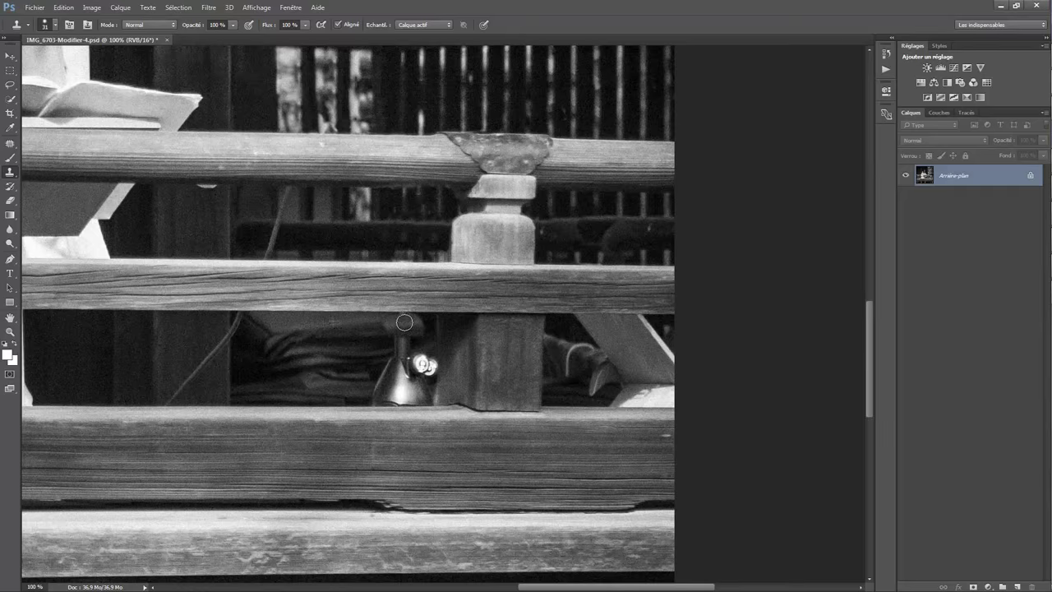
{"action": "mouse_move", "coordinate": [404, 322]}
{"action": "left_mouse_down"}
{"action": "mouse_move", "coordinate": [407, 345]}
{"action": "mouse_move", "coordinate": [386, 359]}
{"action": "mouse_move", "coordinate": [429, 367]}
{"action": "mouse_move", "coordinate": [358, 381]}
{"action": "left_mouse_up"}
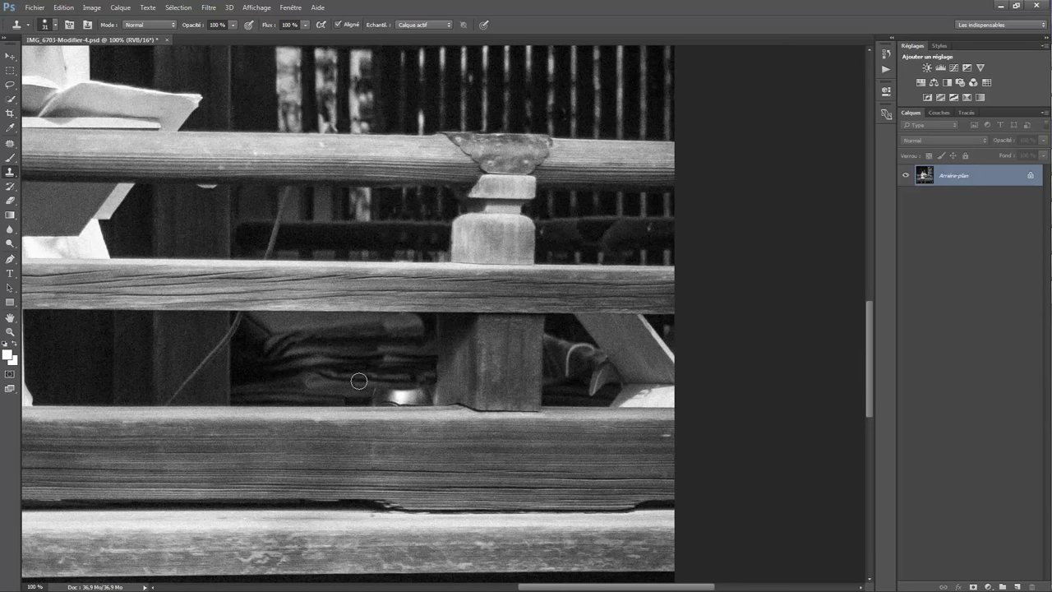
{"action": "left_click_drag", "start_coordinate": [277, 393], "coordinate": [419, 396]}
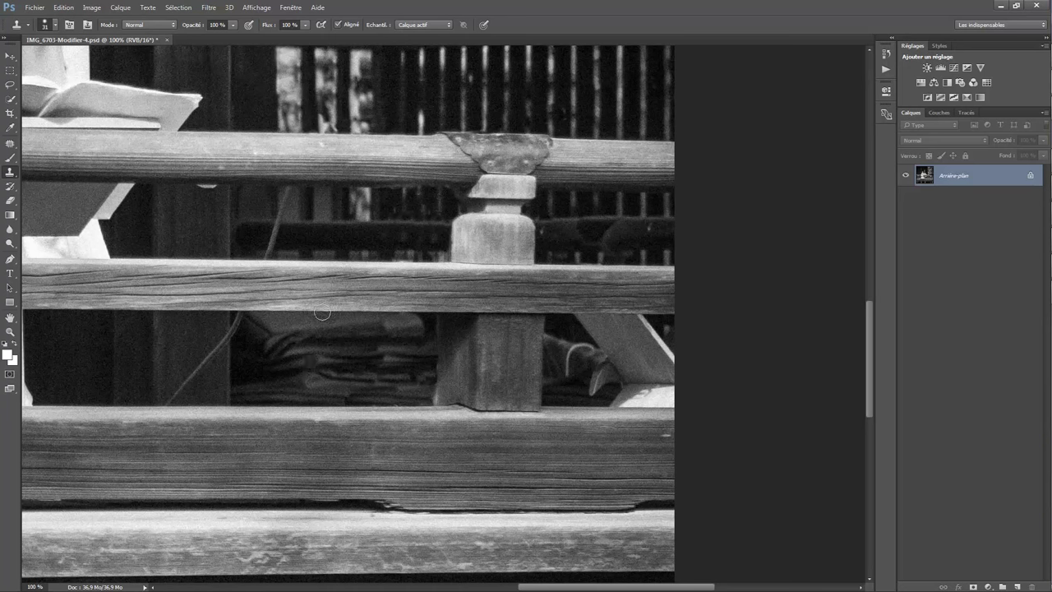
{"action": "mouse_move", "coordinate": [285, 189]}
{"action": "left_mouse_down"}
{"action": "mouse_move", "coordinate": [274, 192]}
{"action": "mouse_move", "coordinate": [269, 256]}
{"action": "left_mouse_up"}
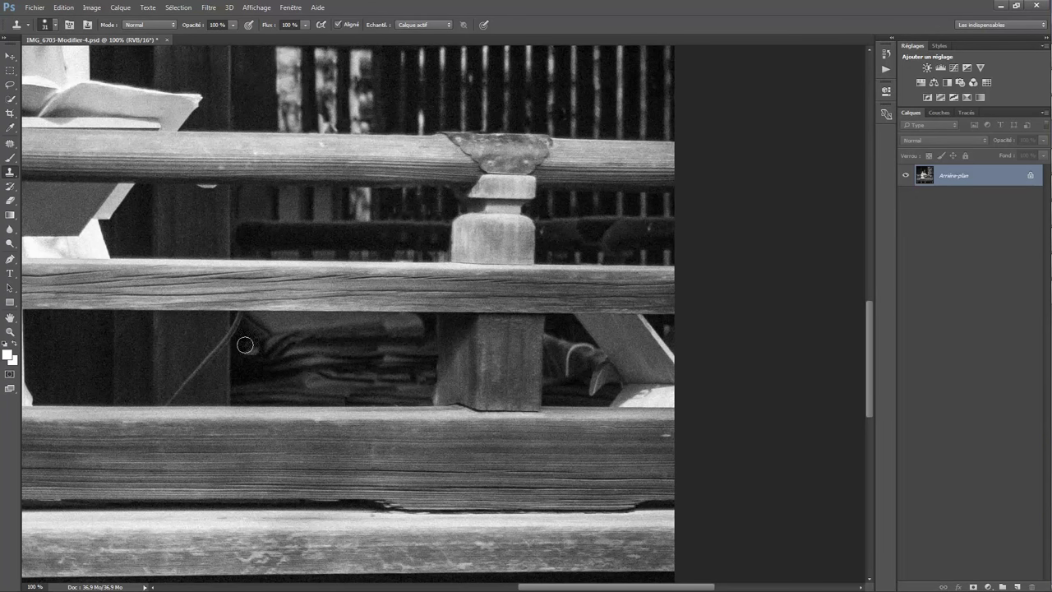
{"action": "left_click_drag", "start_coordinate": [253, 323], "coordinate": [164, 395]}
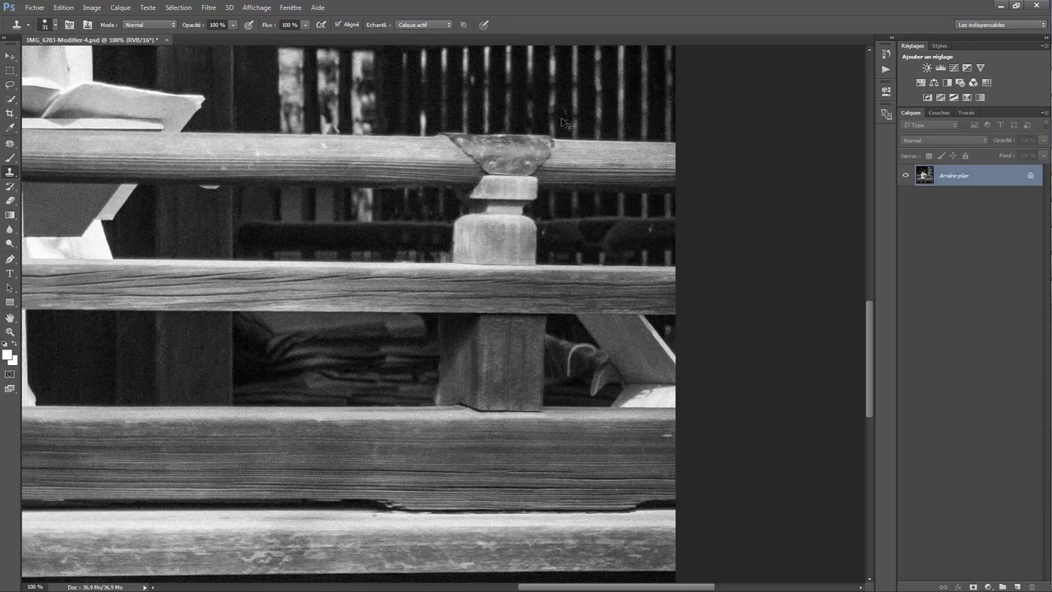
{"action": "mouse_move", "coordinate": [564, 124]}
{"action": "left_mouse_down"}
{"action": "mouse_move", "coordinate": [496, 379]}
{"action": "mouse_move", "coordinate": [866, 356]}
{"action": "mouse_move", "coordinate": [866, 403]}
{"action": "left_mouse_up"}
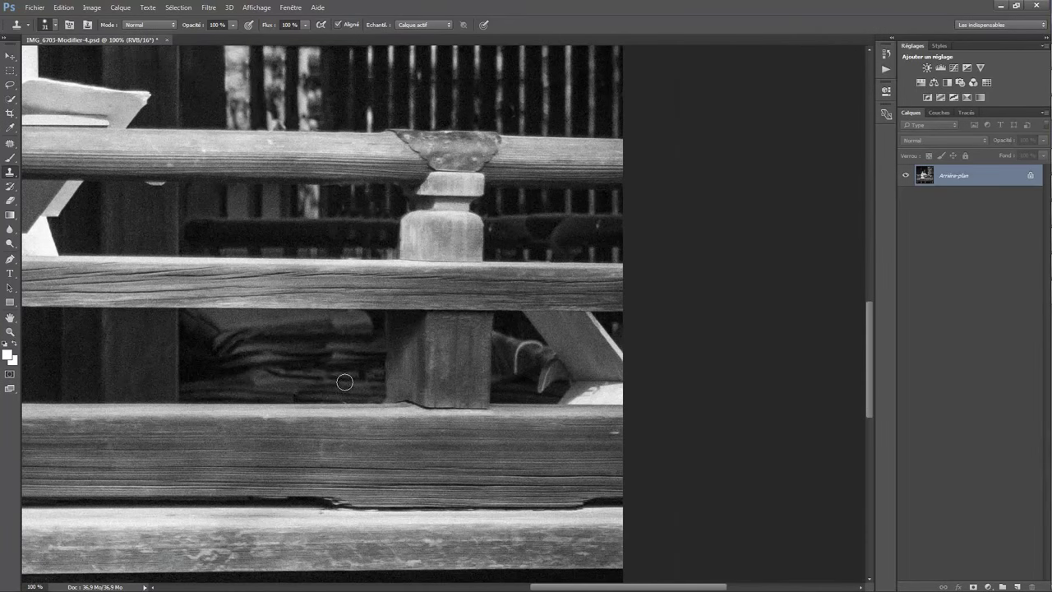
{"action": "key", "text": "ctrl+minus"}
{"action": "key", "text": "ctrl+minus"}
{"action": "key", "text": "ctrl+minus"}
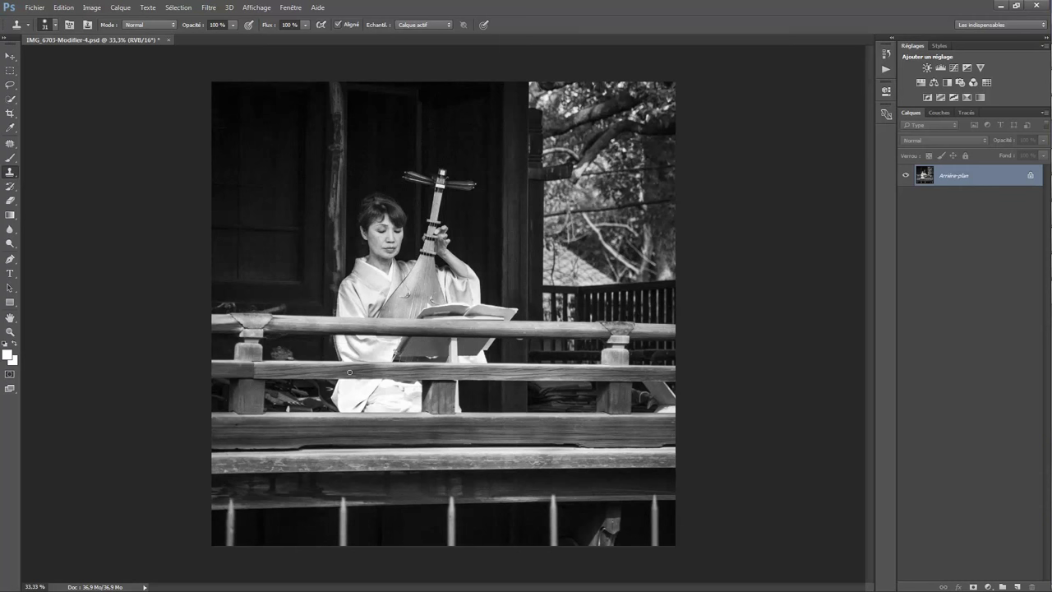
Select the Blur tool, then close the retouched IMG_6703-Modifier-4.psd document.
{"action": "left_click", "coordinate": [10, 230]}
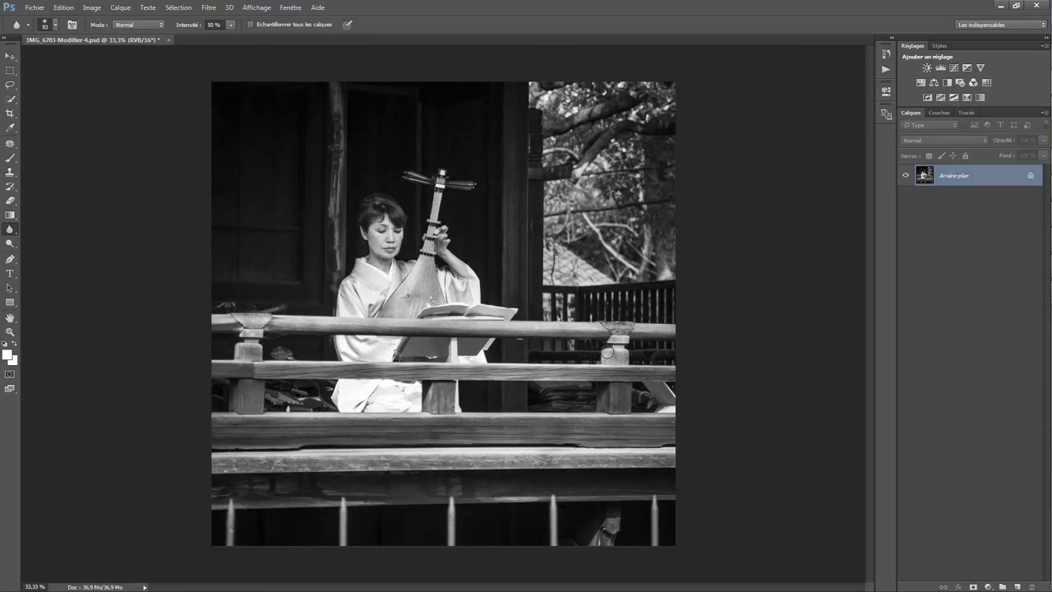
{"action": "left_click", "coordinate": [169, 39]}
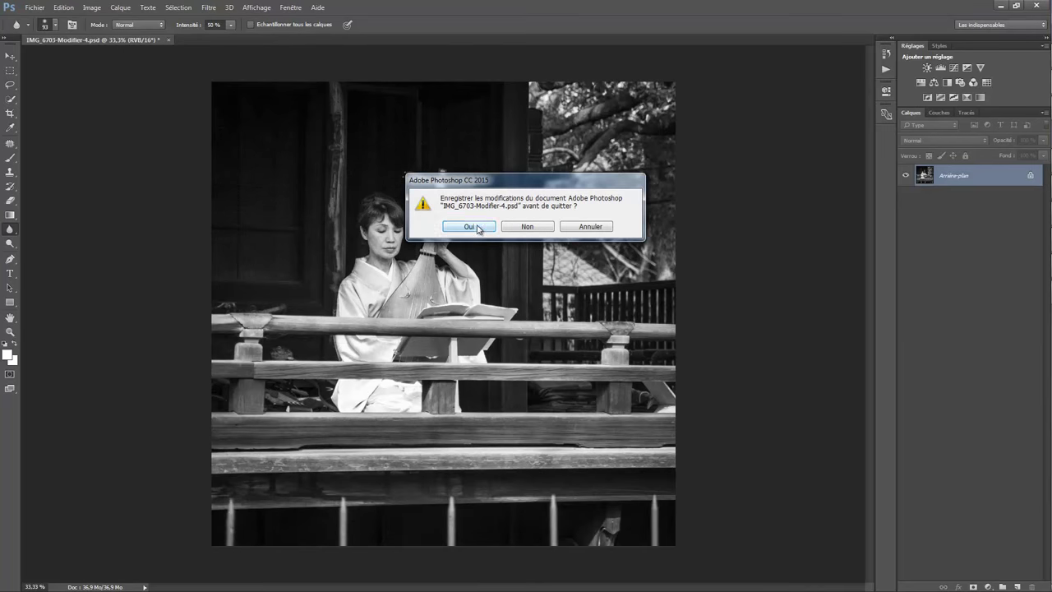
Save the changes back to Lightroom and zoom in to inspect the railing retouch.
{"action": "left_click", "coordinate": [526, 226]}
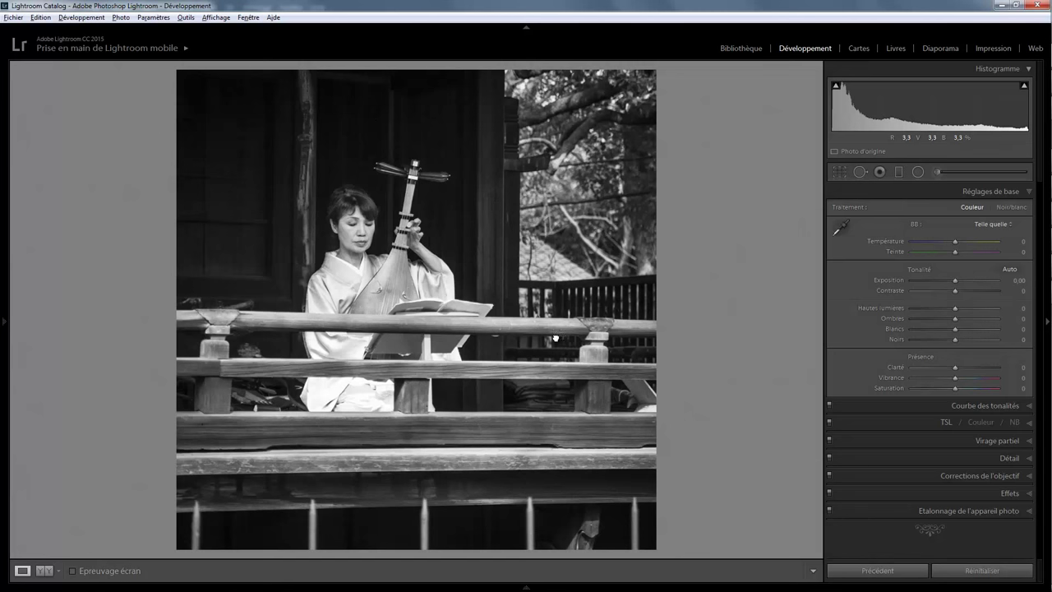
{"action": "left_click", "coordinate": [553, 341]}
{"action": "left_click", "coordinate": [565, 298]}
Toggle between the retouched copy and the original with the microphone, ending on the retouched one.
{"action": "key", "text": "Right"}
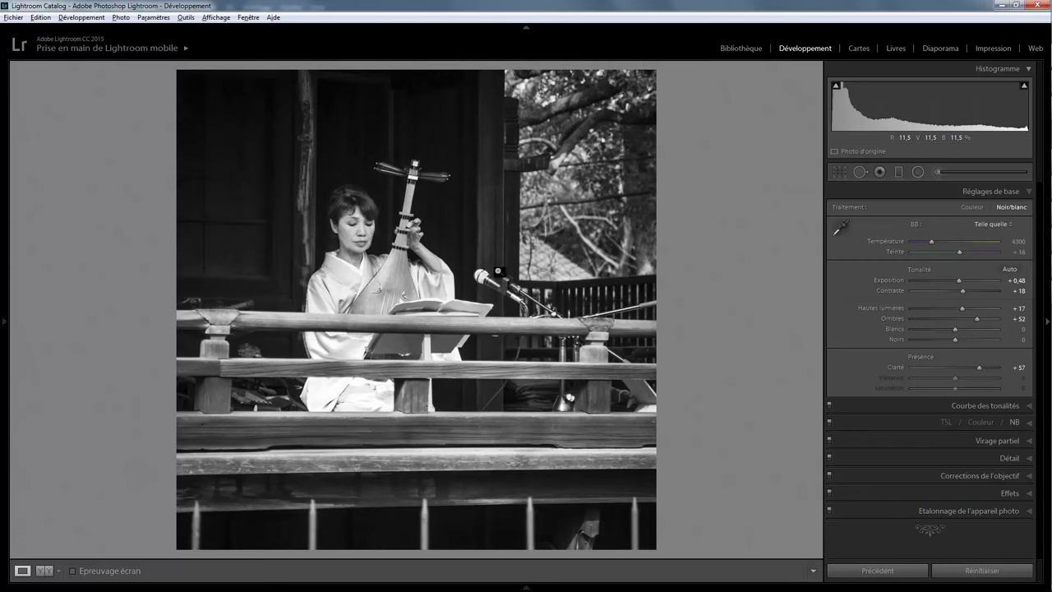
{"action": "key", "text": "Right"}
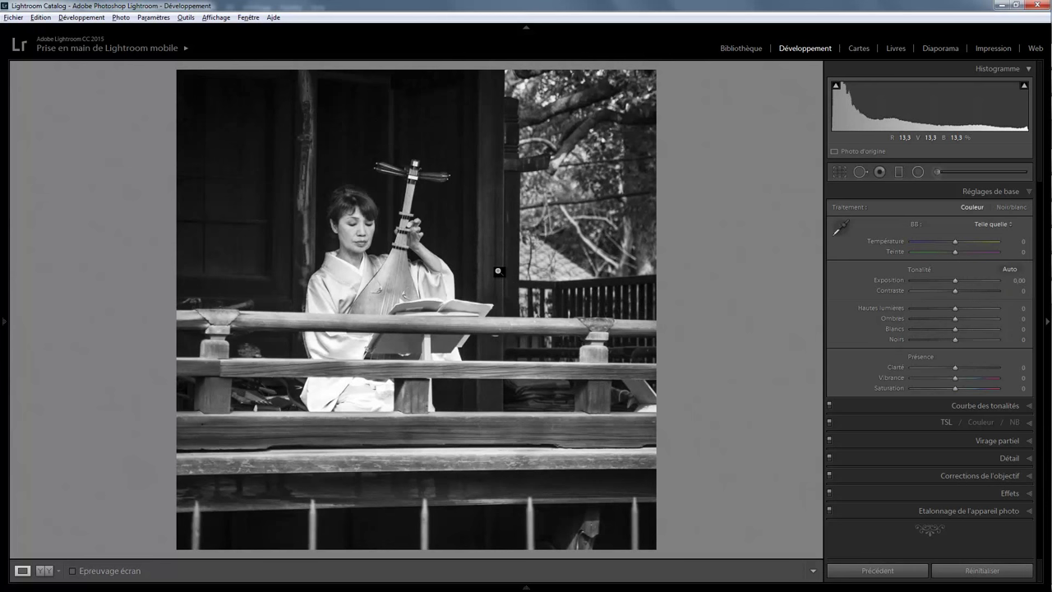
{"action": "key", "text": "Right"}
{"action": "key", "text": "Left"}
{"action": "key", "text": "Right"}
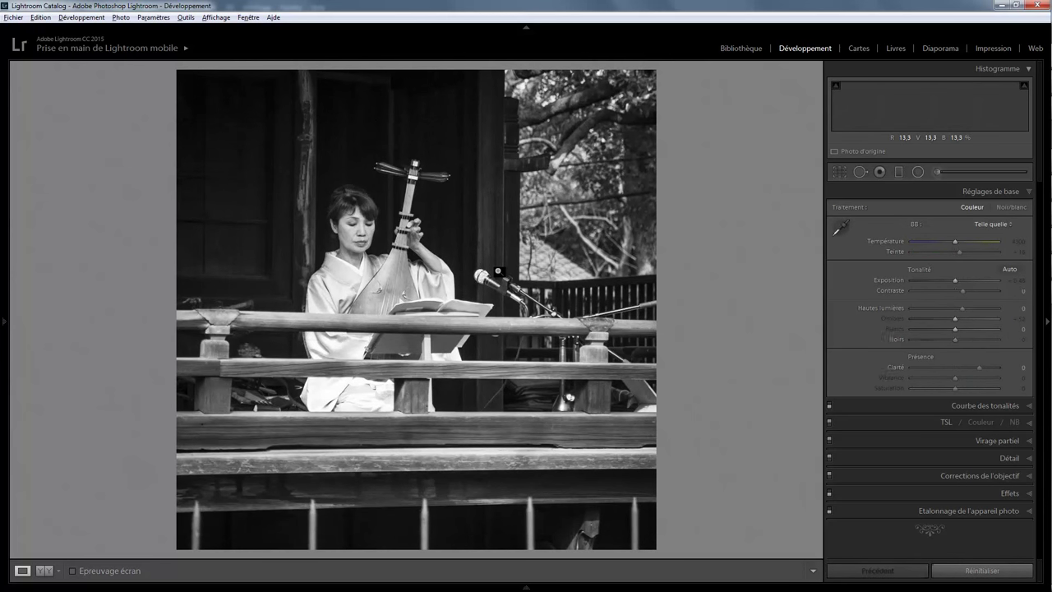
{"action": "key", "text": "Left"}
{"action": "key", "text": "Right"}
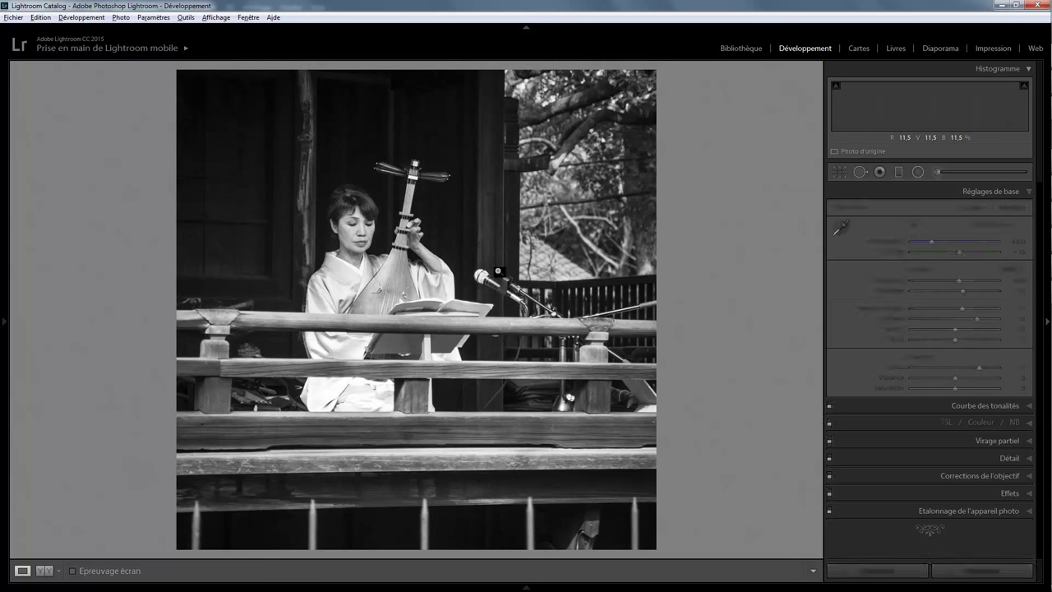
{"action": "key", "text": "Left"}
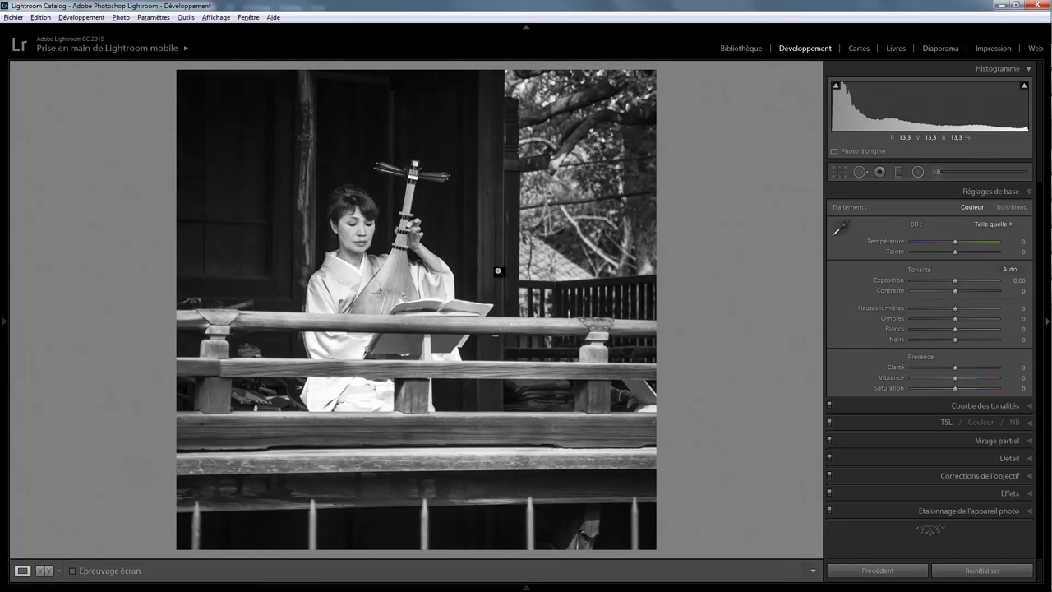